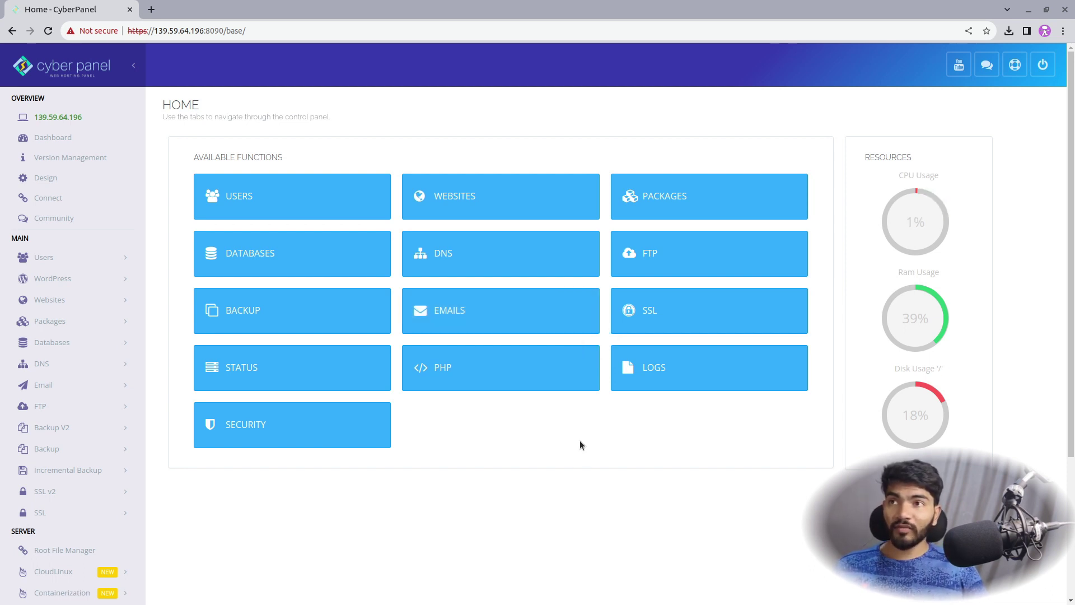
- Open CyberPanel's Websites > Create Website form and a new Chrome tab beside it
{"action": "left_click", "coordinate": [471, 197]}
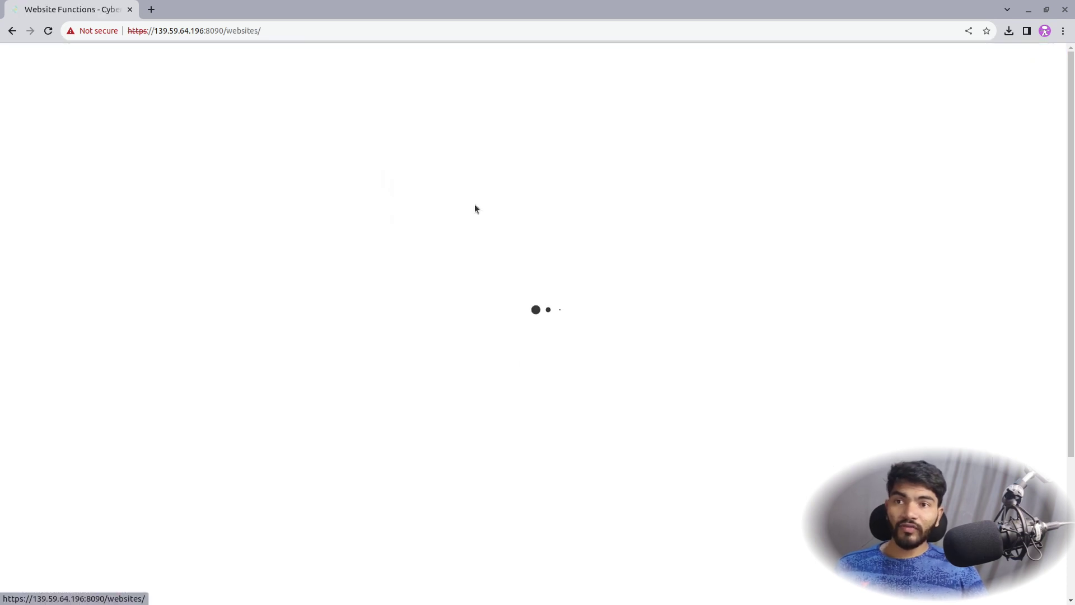
{"action": "left_click", "coordinate": [249, 200]}
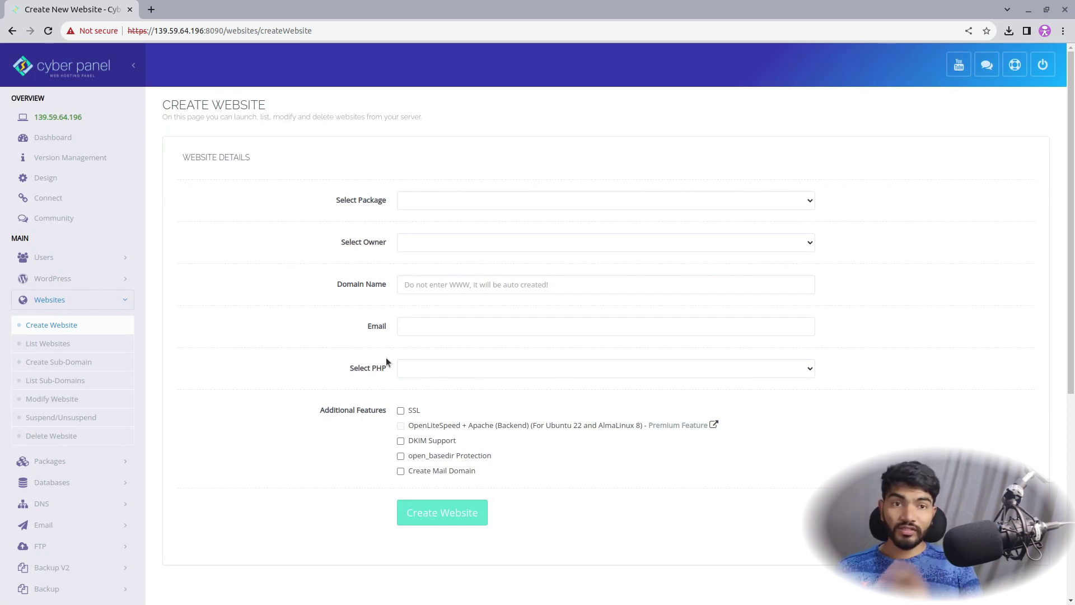
{"action": "left_click", "coordinate": [151, 9]}
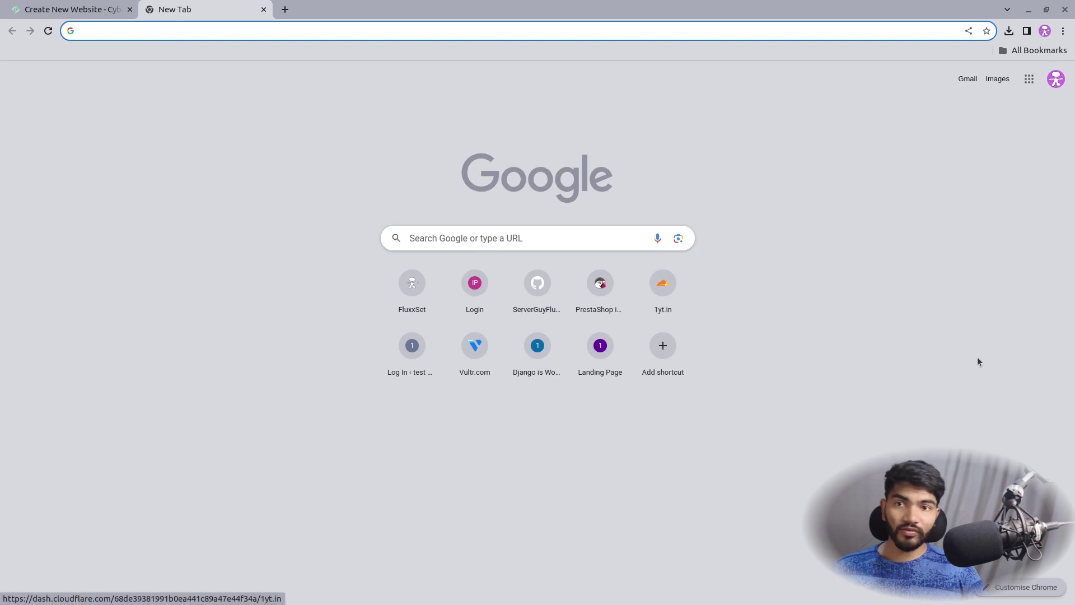
- Go to the 1yt.in DNS records in Cloudflare and select the existing server IP
{"action": "left_click", "coordinate": [663, 285]}
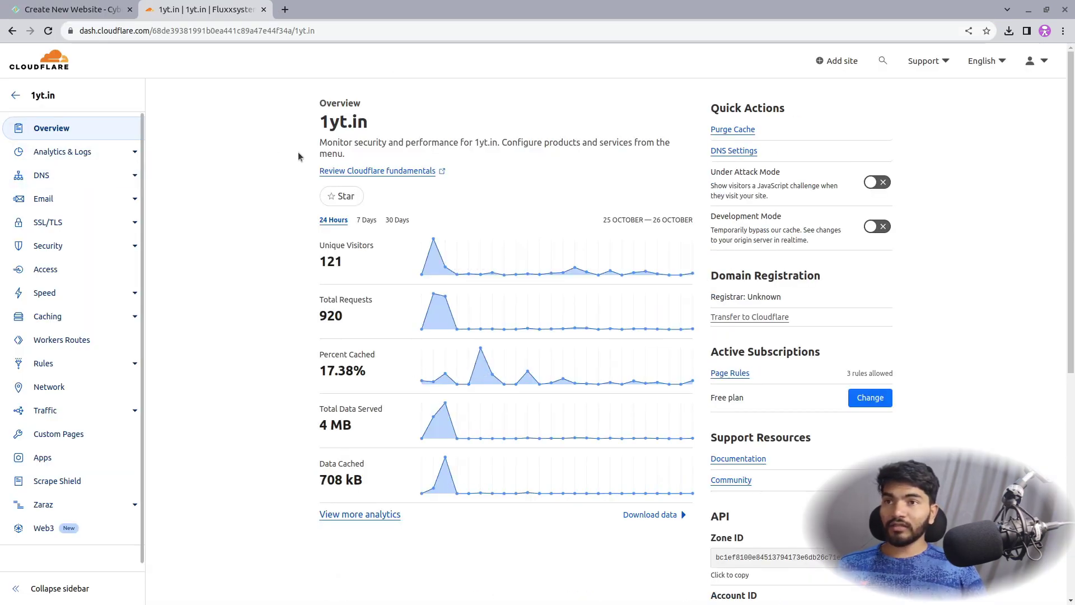
{"action": "left_click", "coordinate": [54, 178]}
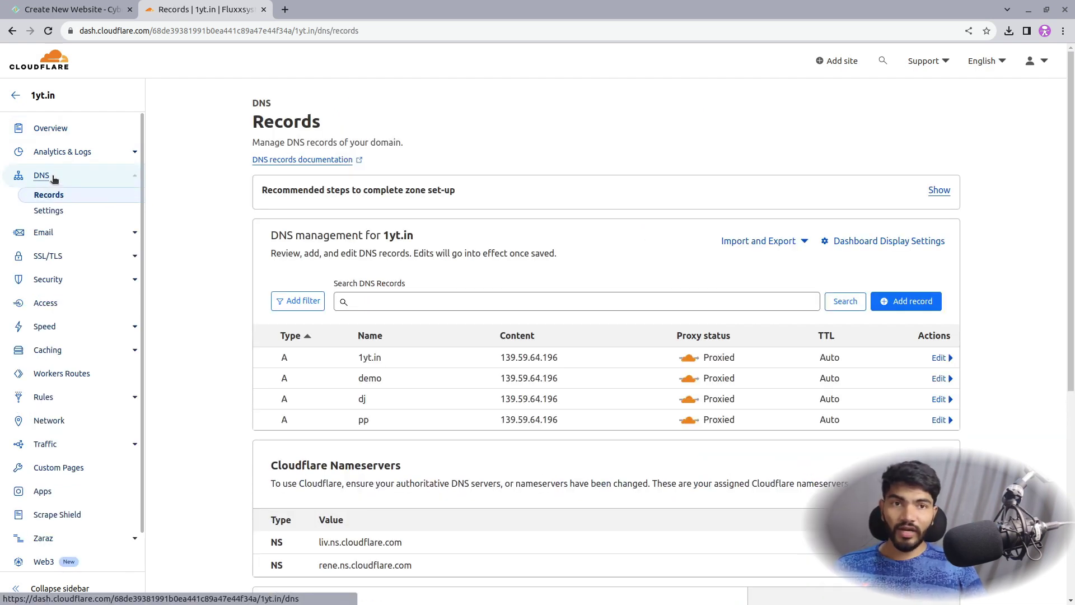
{"action": "left_click_drag", "start_coordinate": [560, 380], "coordinate": [499, 380]}
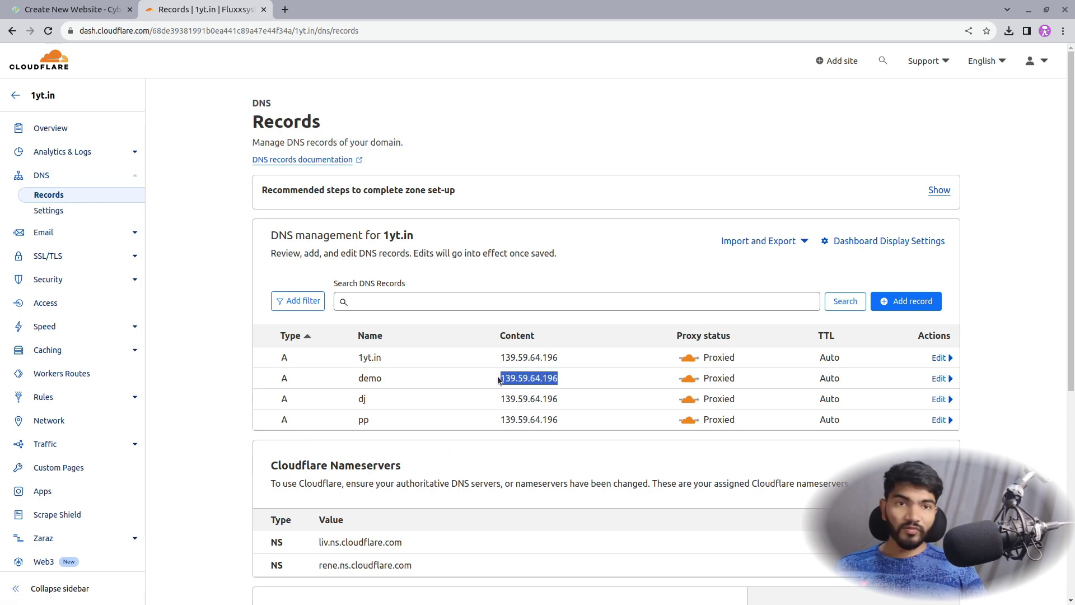
{"action": "scroll", "coordinate": [643, 240], "scroll_direction": "down", "scroll_amount": 3}
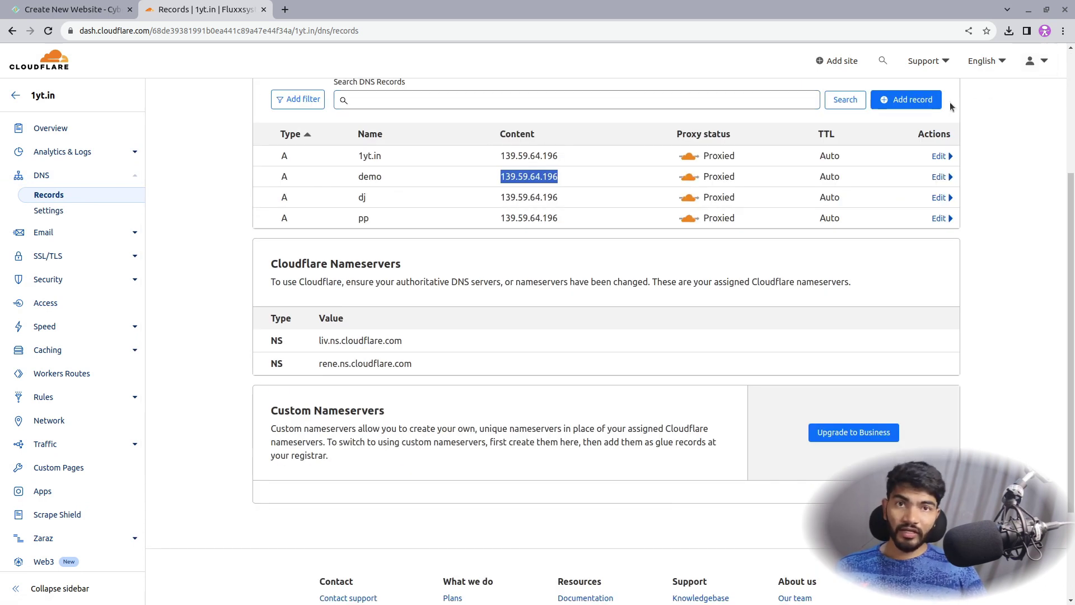
- Add and save an A record named node pointing to 139.59.64.196
{"action": "left_click", "coordinate": [921, 107]}
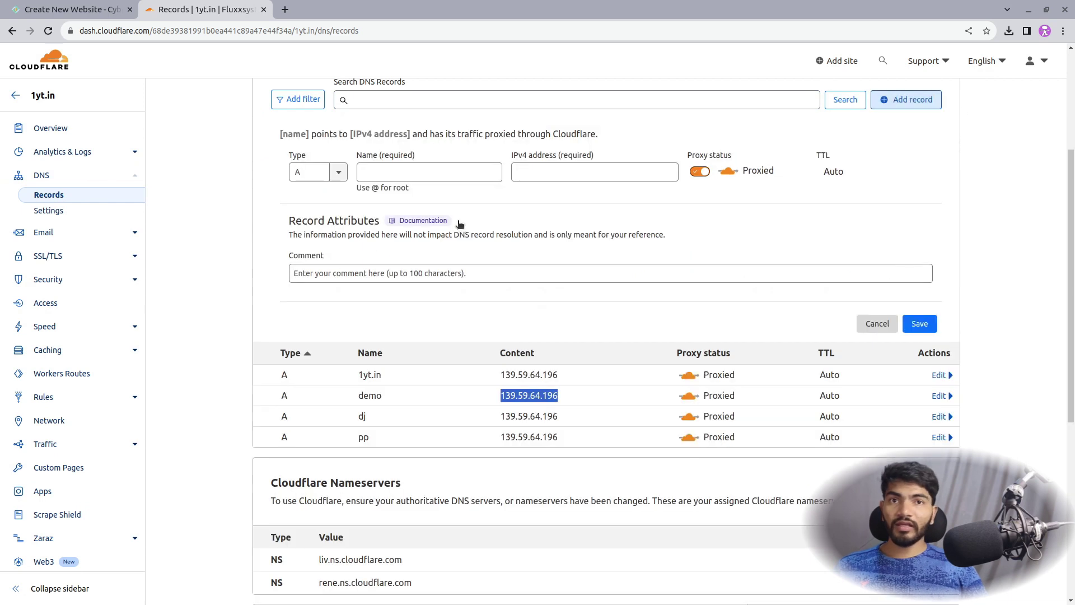
{"action": "left_click", "coordinate": [415, 174]}
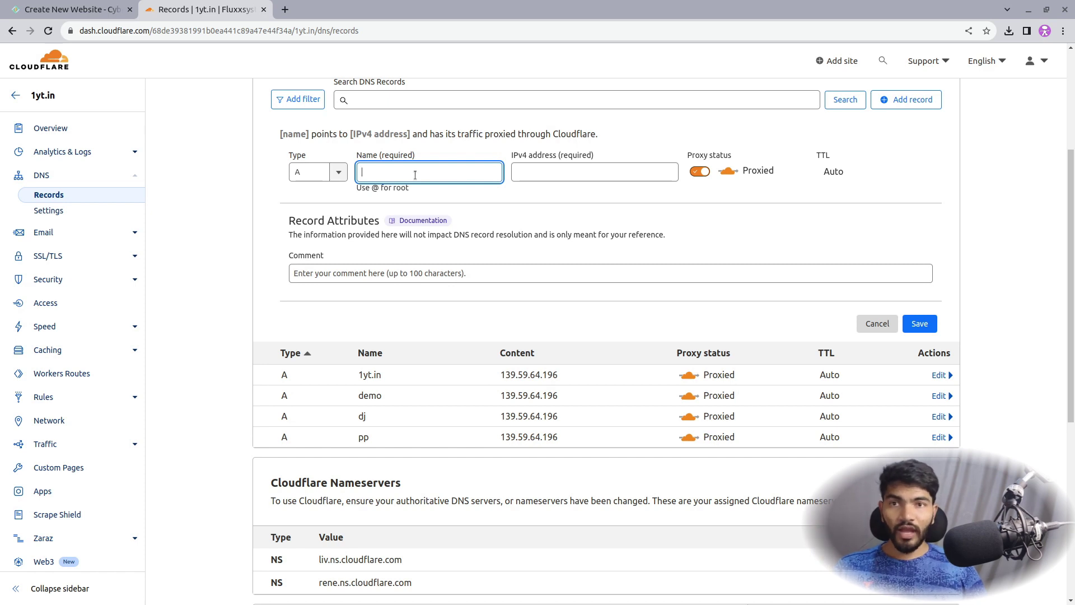
{"action": "type", "text": "nod"}
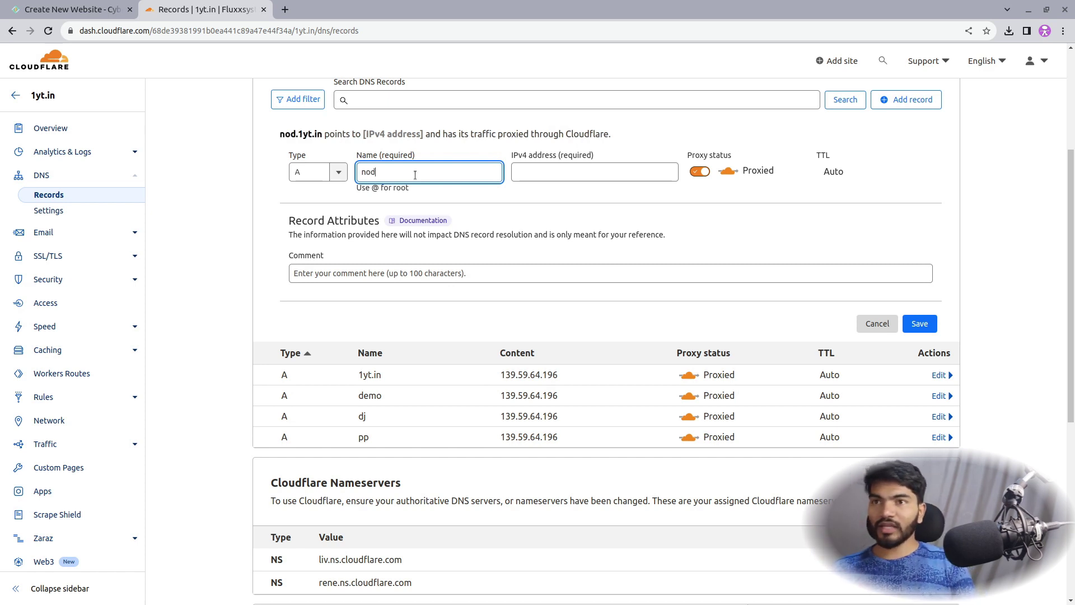
{"action": "type", "text": "e"}
{"action": "left_click_drag", "start_coordinate": [279, 135], "coordinate": [329, 136]}
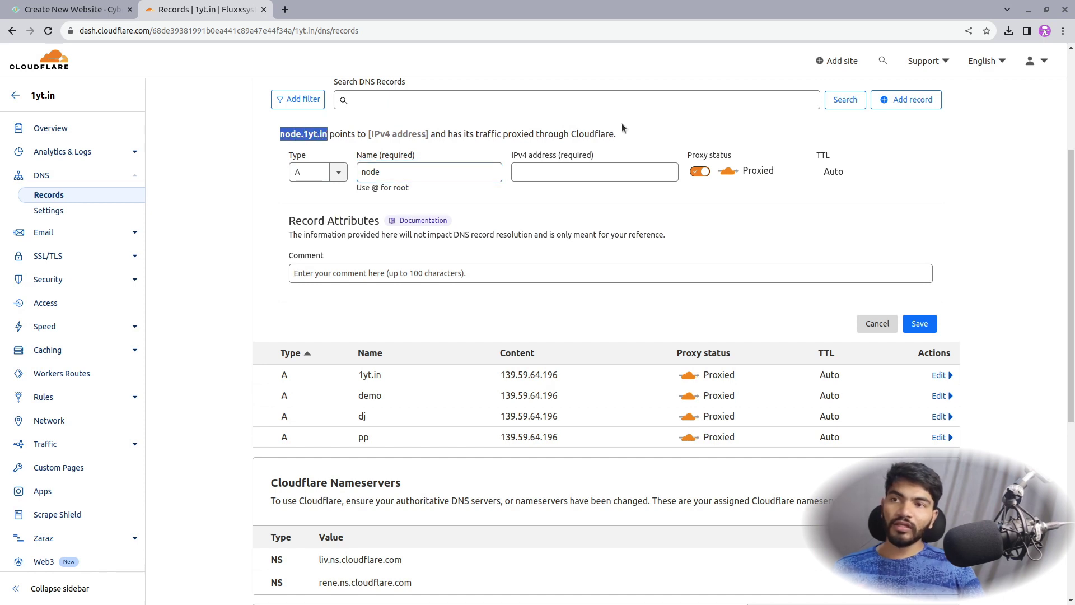
{"action": "left_click", "coordinate": [573, 170]}
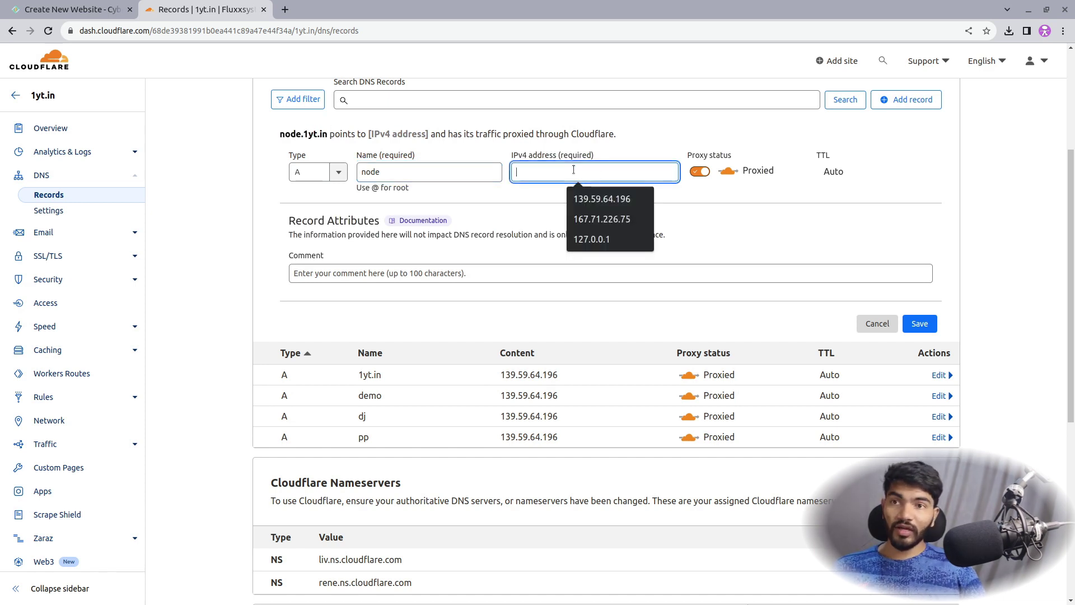
{"action": "key", "text": "Down"}
{"action": "key", "text": "Return"}
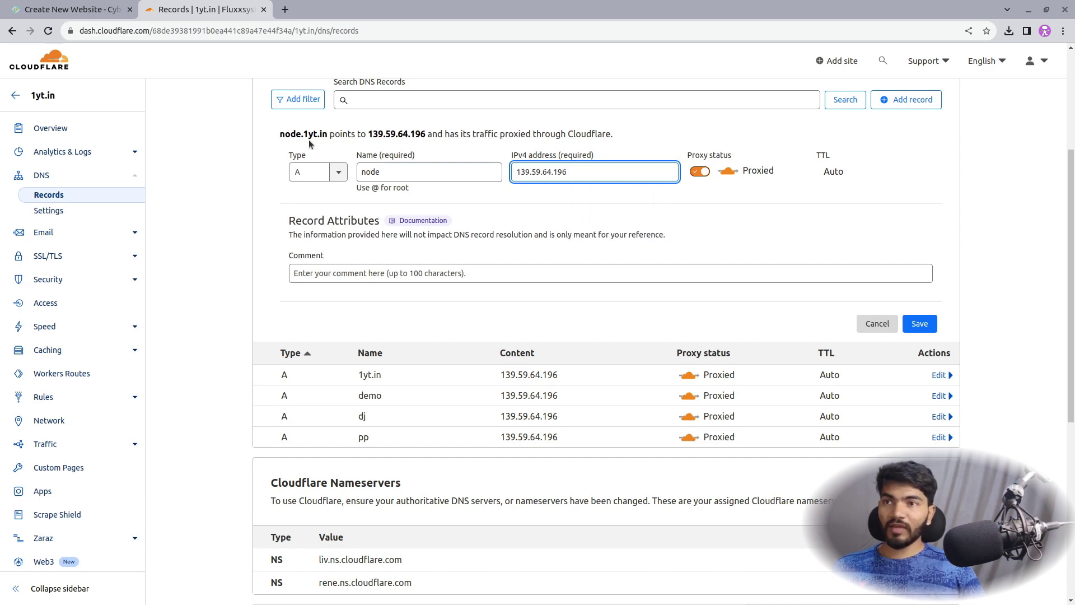
{"action": "left_click_drag", "start_coordinate": [278, 136], "coordinate": [329, 136]}
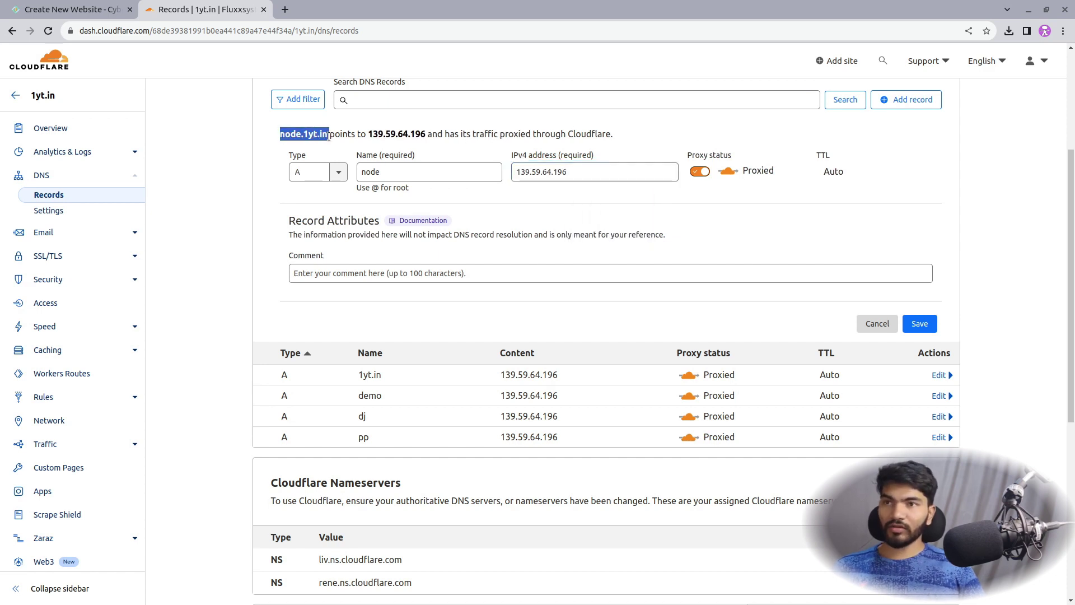
{"action": "scroll", "coordinate": [878, 178], "scroll_direction": "down", "scroll_amount": 3}
{"action": "left_click", "coordinate": [921, 125]}
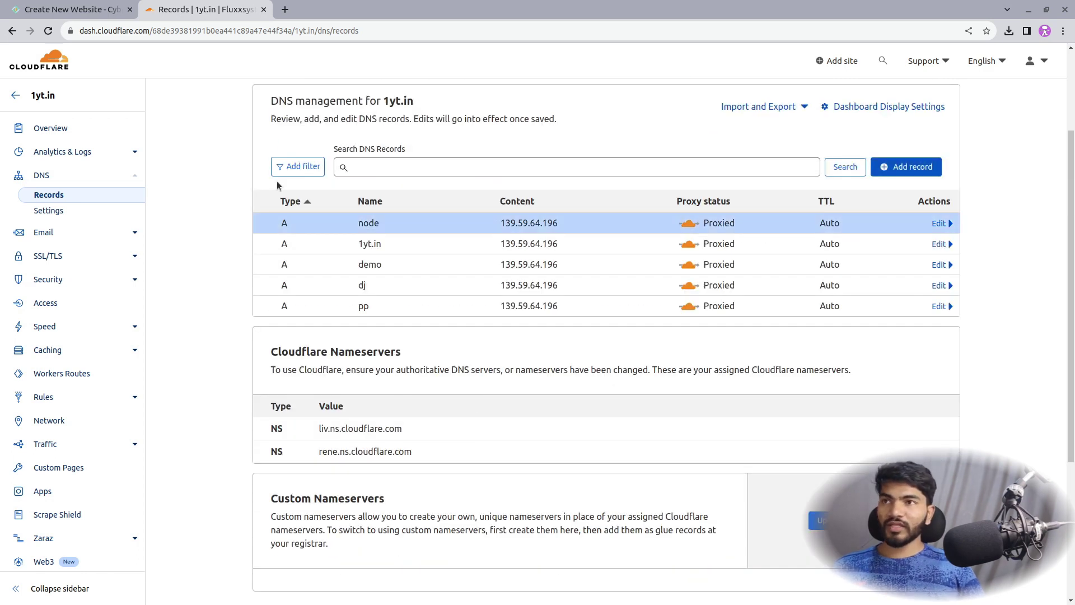
- Choose the Default package, admin as owner, and node.1yt.in as the domain
{"action": "left_click", "coordinate": [73, 10]}
{"action": "left_click", "coordinate": [439, 202]}
{"action": "left_click", "coordinate": [446, 226]}
{"action": "left_click", "coordinate": [442, 241]}
{"action": "left_click", "coordinate": [433, 246]}
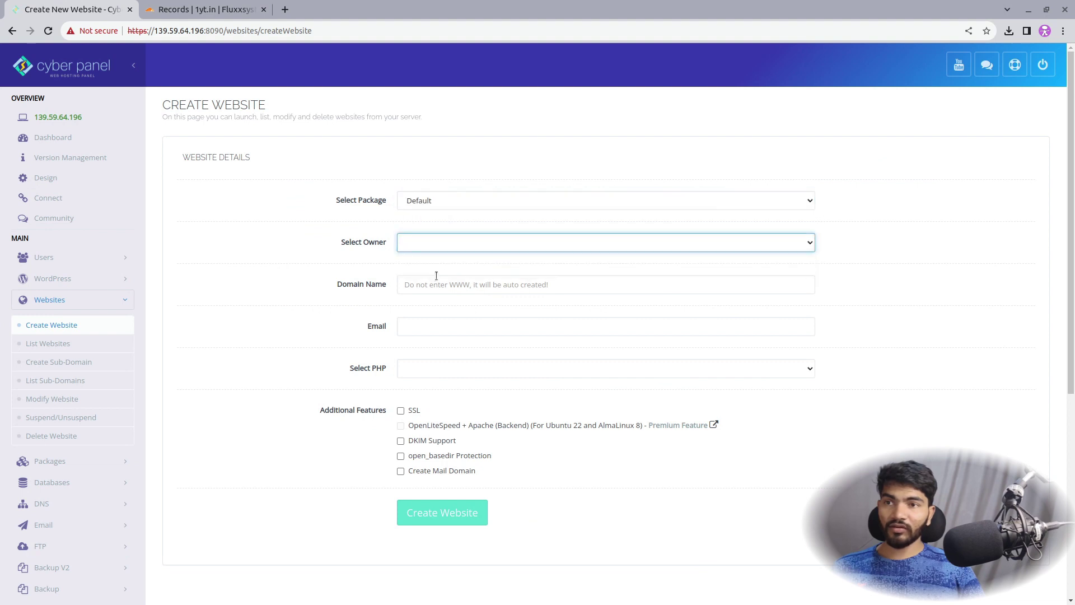
{"action": "left_click", "coordinate": [425, 249]}
{"action": "left_click", "coordinate": [425, 268]}
{"action": "left_click", "coordinate": [465, 285]}
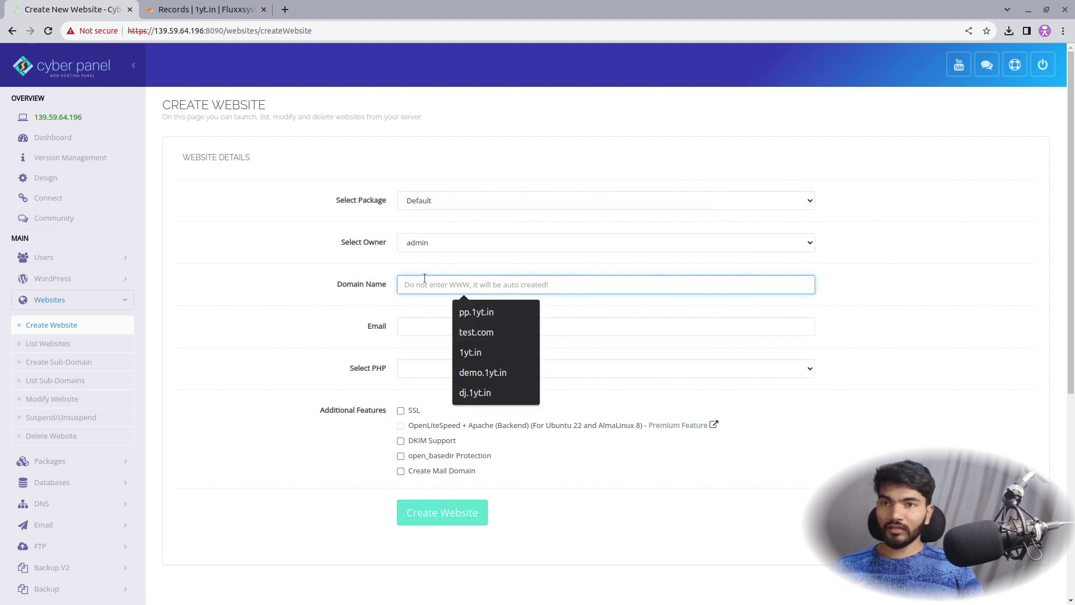
{"action": "left_click", "coordinate": [491, 304]}
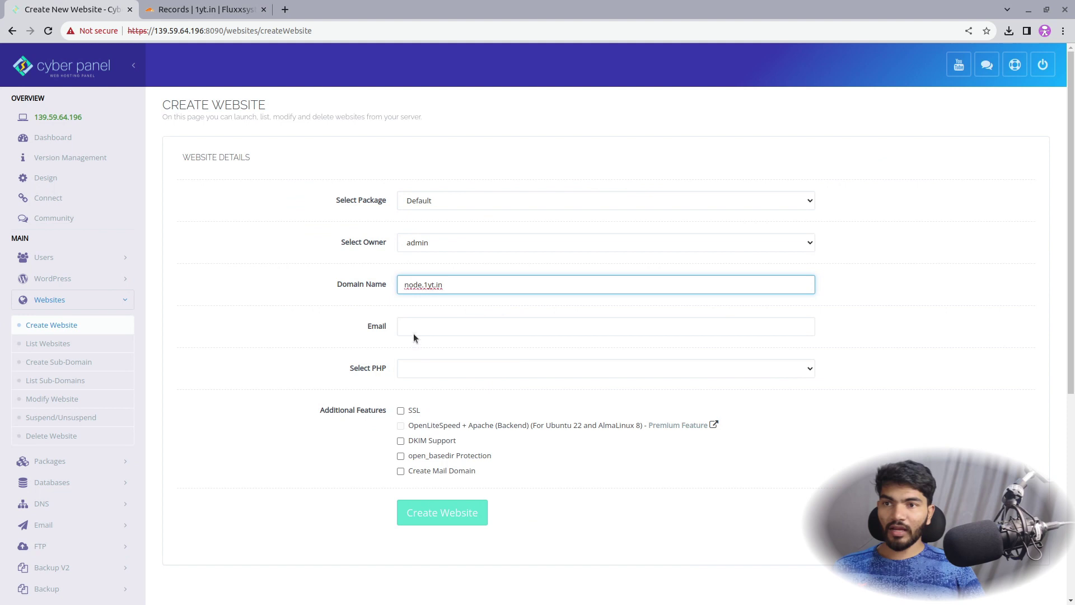
- Fill in a contact e-mail, pick PHP 8.1, enable SSL and open_basedir, and create the site
{"action": "left_click", "coordinate": [473, 326]}
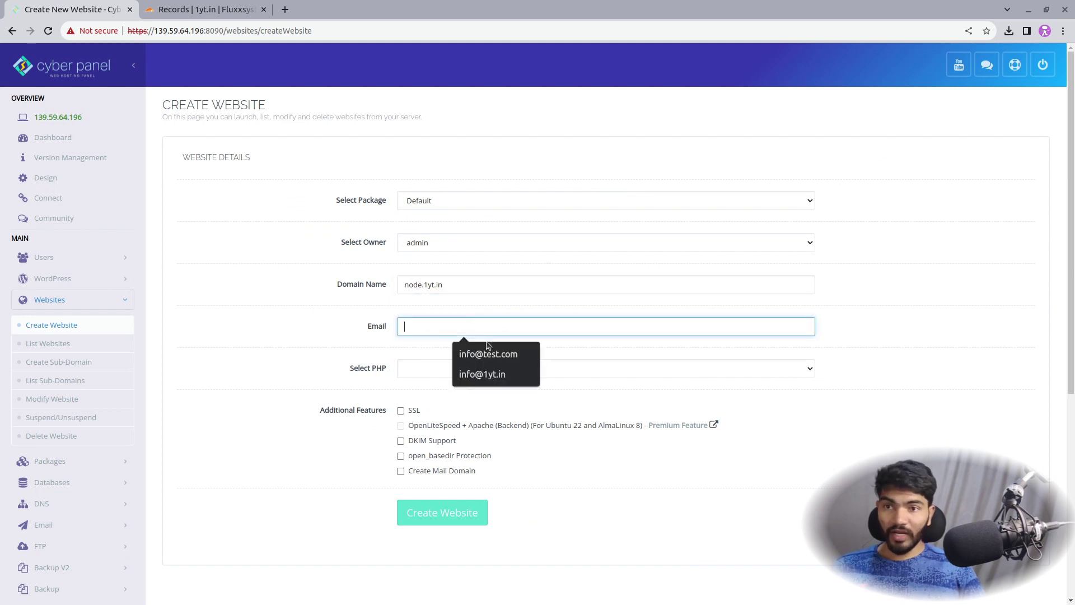
{"action": "left_click", "coordinate": [492, 353]}
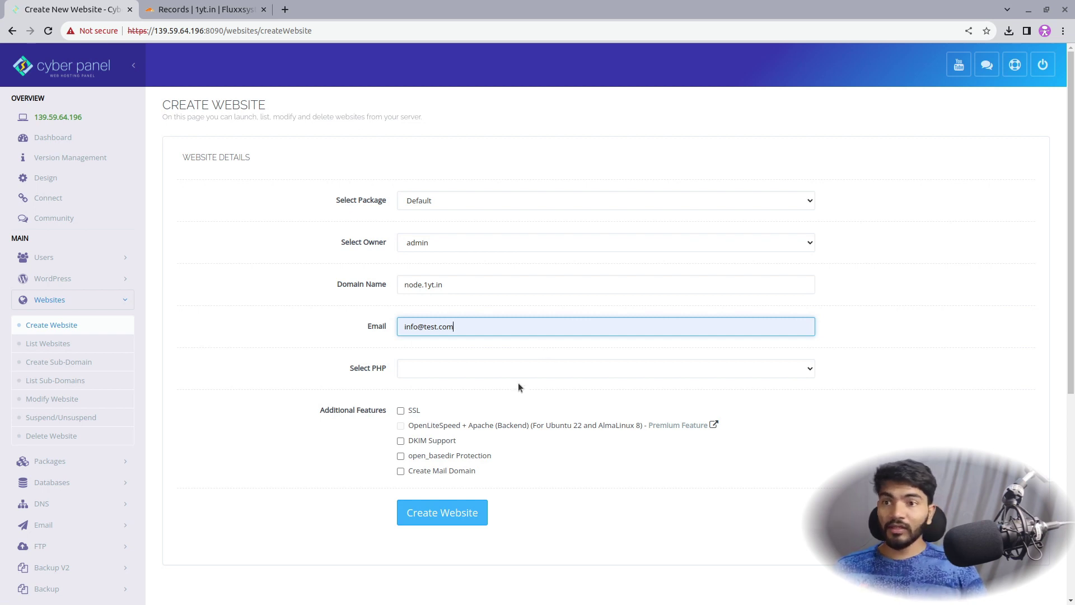
{"action": "left_click", "coordinate": [462, 368]}
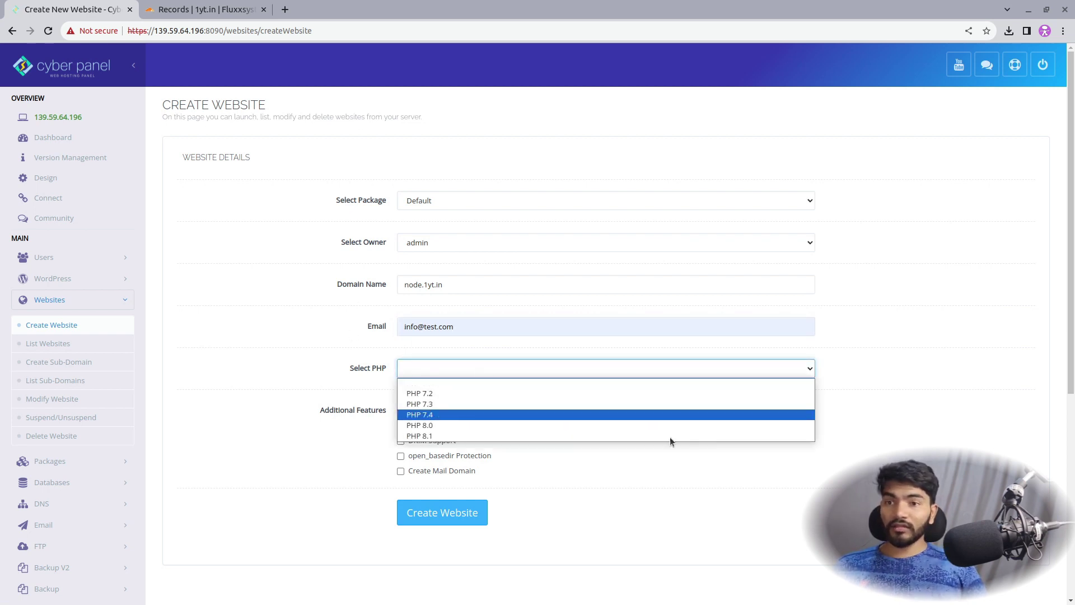
{"action": "left_click", "coordinate": [464, 436]}
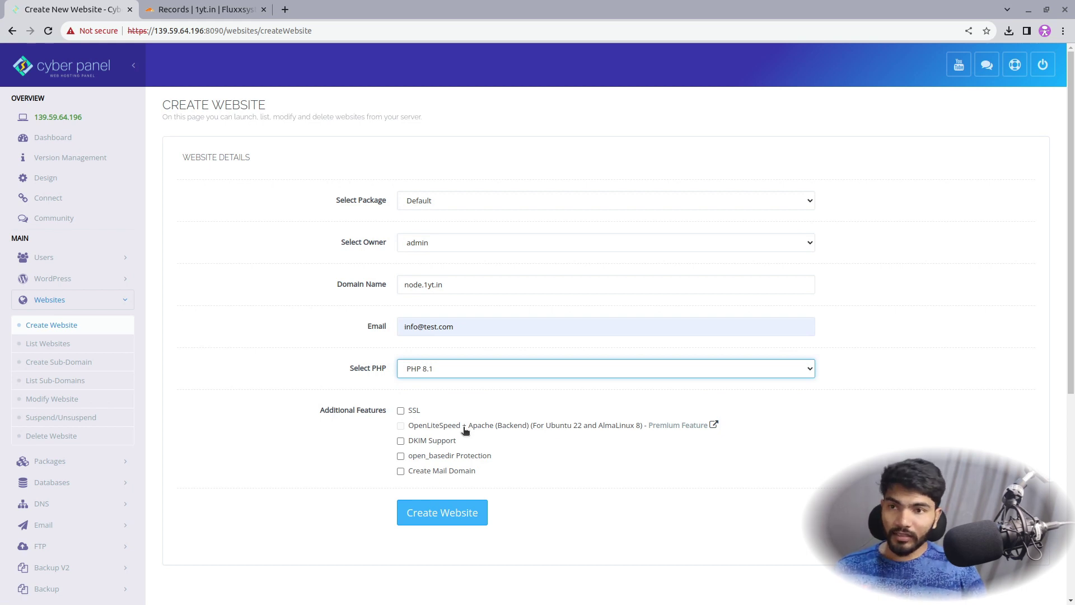
{"action": "left_click", "coordinate": [401, 411]}
{"action": "left_click", "coordinate": [421, 458]}
{"action": "left_click", "coordinate": [468, 522]}
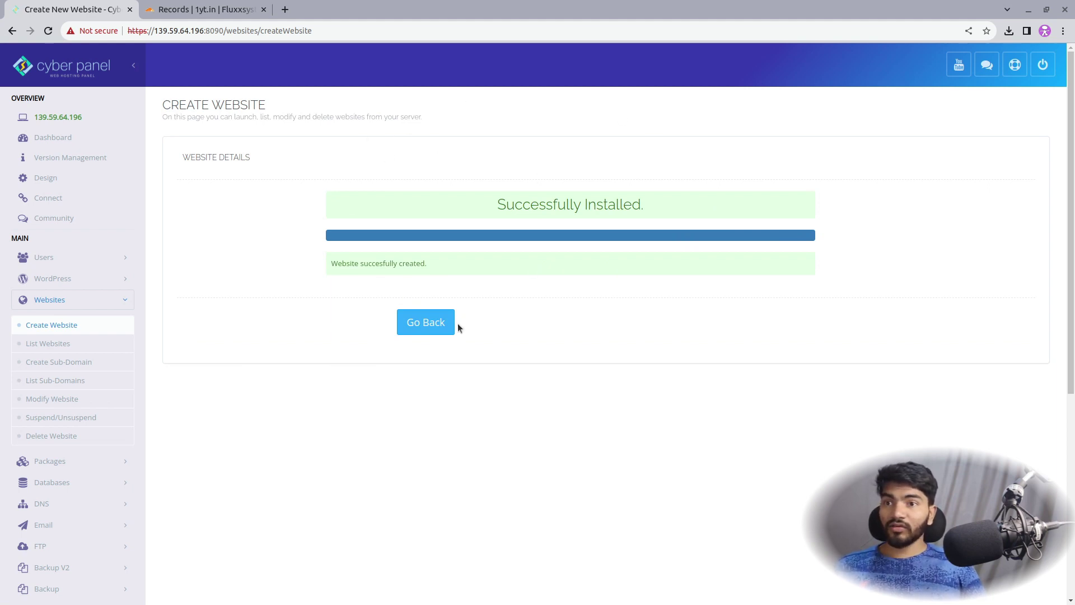
- Open the node.1yt.in management page from the list of hosted websites
{"action": "left_click", "coordinate": [79, 134]}
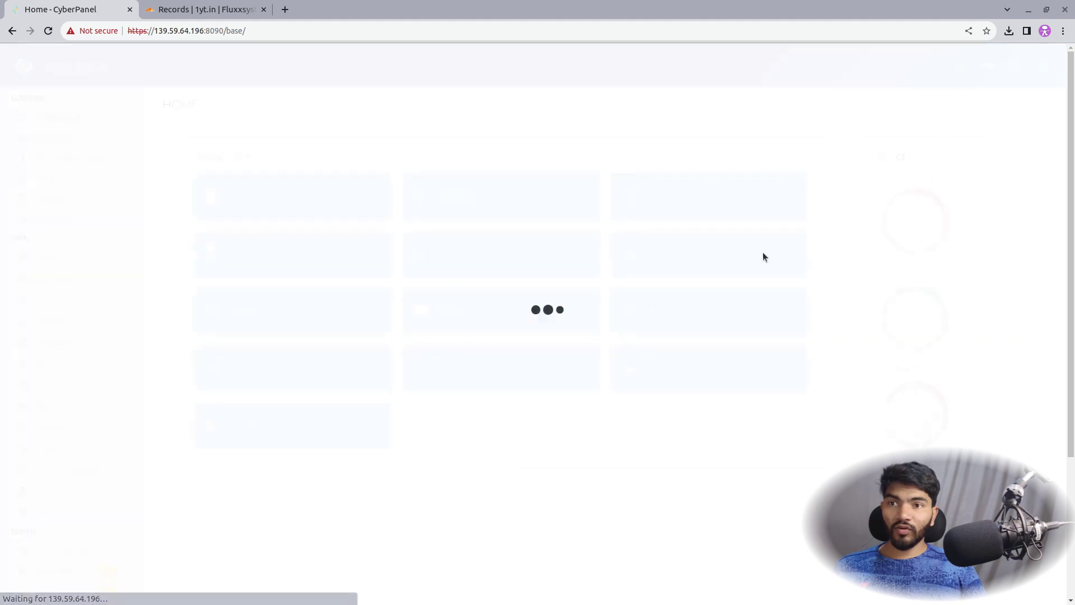
{"action": "left_click", "coordinate": [486, 188]}
{"action": "left_click", "coordinate": [497, 190]}
{"action": "scroll", "coordinate": [347, 308], "scroll_direction": "down", "scroll_amount": 3}
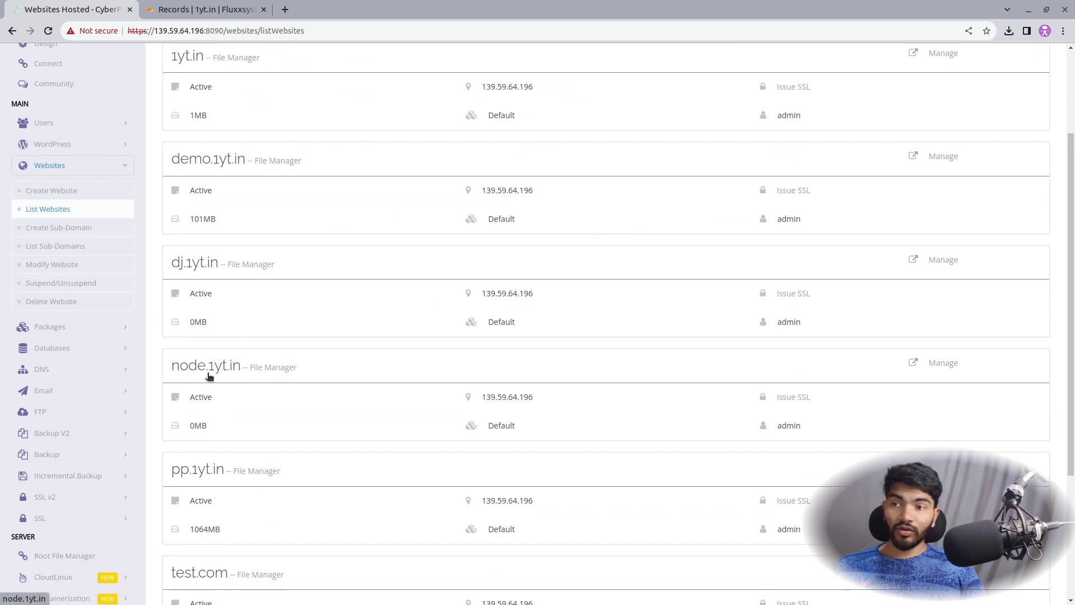
{"action": "scroll", "coordinate": [650, 346], "scroll_direction": "down", "scroll_amount": 4}
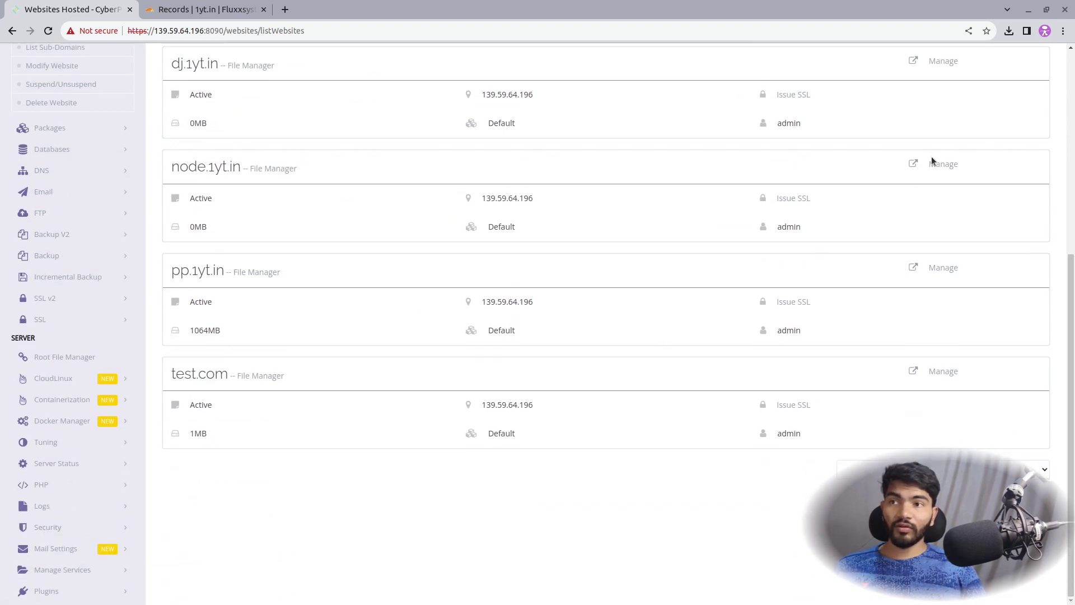
{"action": "left_click", "coordinate": [932, 166]}
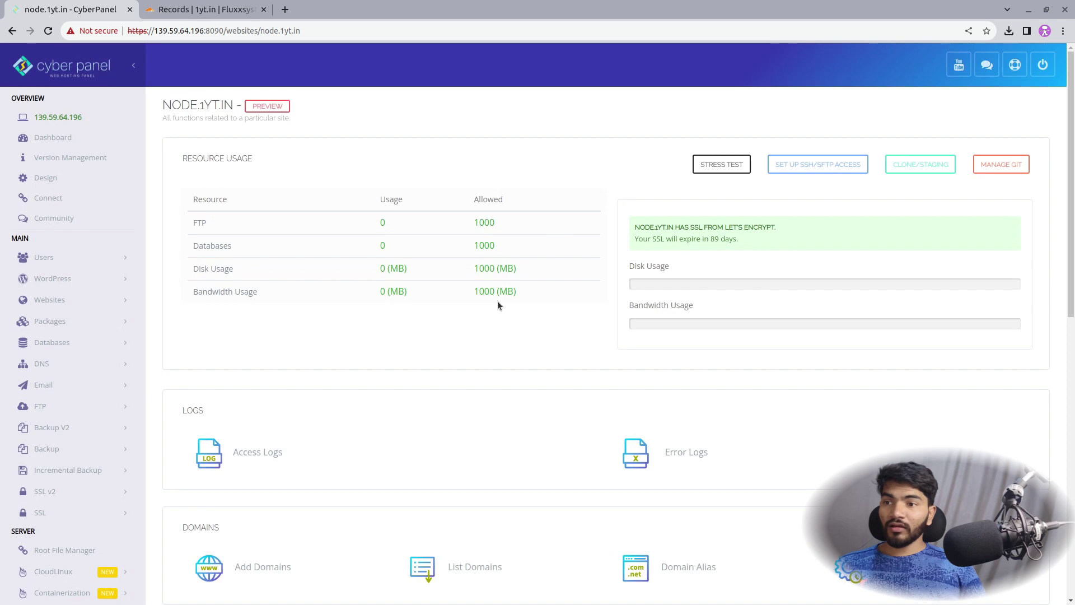
{"action": "scroll", "coordinate": [549, 338], "scroll_direction": "down", "scroll_amount": 6}
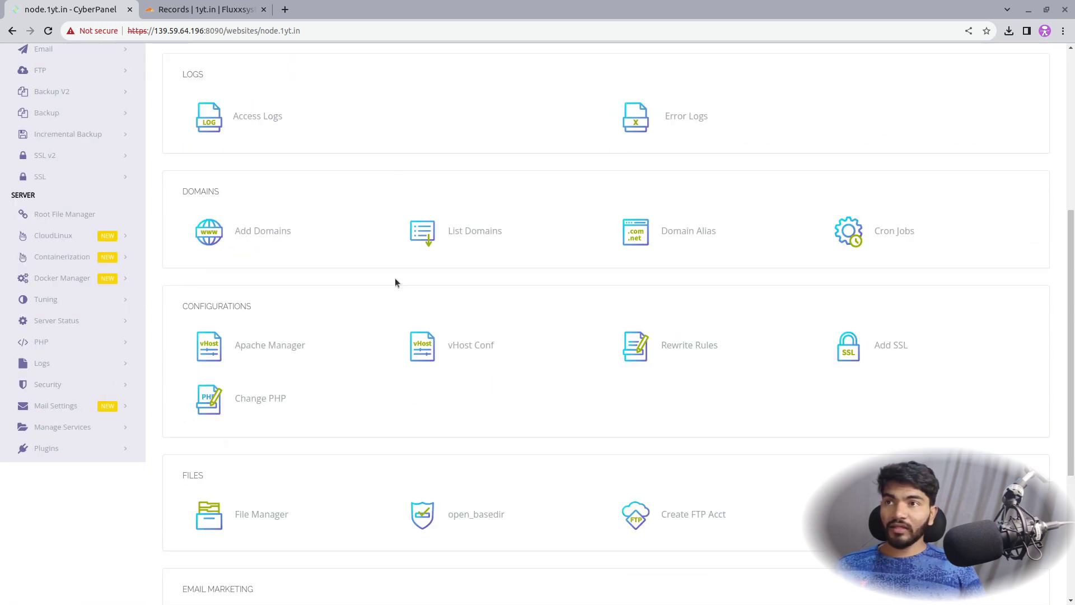
{"action": "scroll", "coordinate": [374, 278], "scroll_direction": "up", "scroll_amount": 6}
{"action": "scroll", "coordinate": [463, 283], "scroll_direction": "down", "scroll_amount": 8}
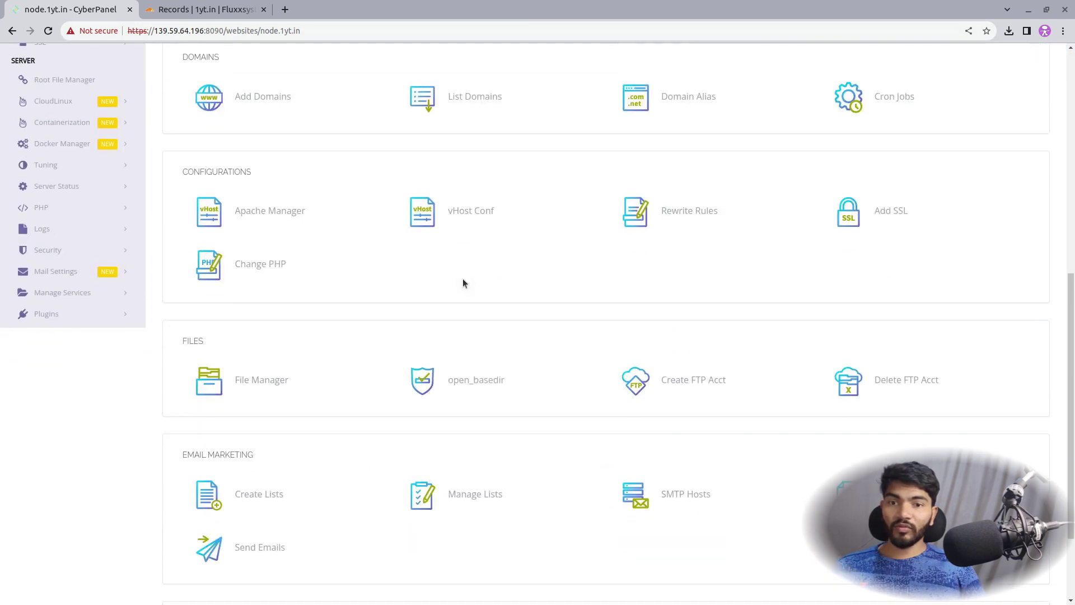
{"action": "scroll", "coordinate": [462, 278], "scroll_direction": "up", "scroll_amount": 10}
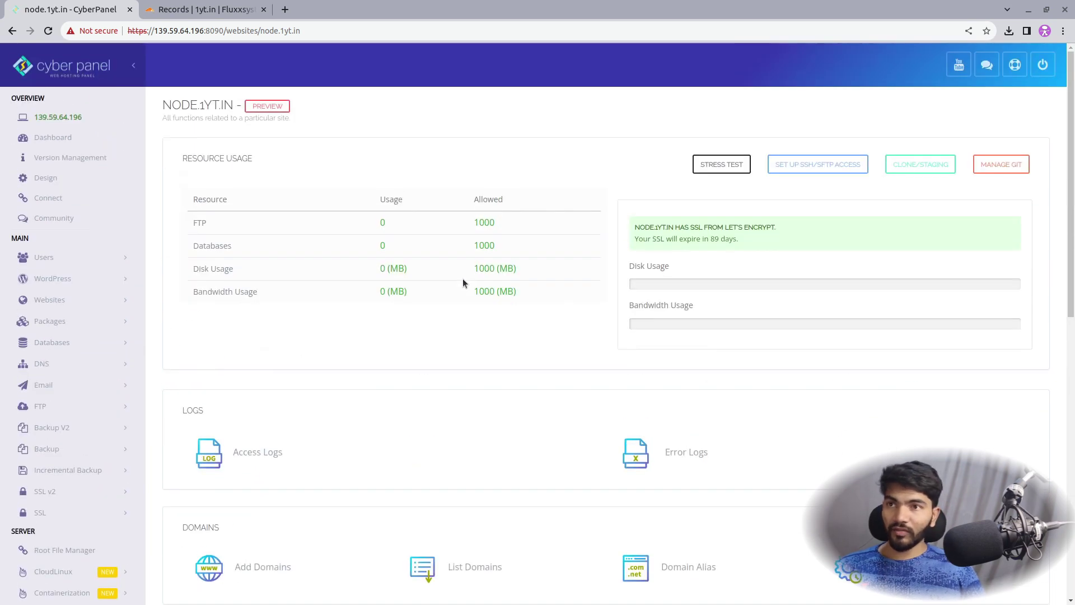
- Copy the node.1yt.in domain and load it in the second browser tab
{"action": "left_click_drag", "start_coordinate": [301, 31], "coordinate": [259, 30]}
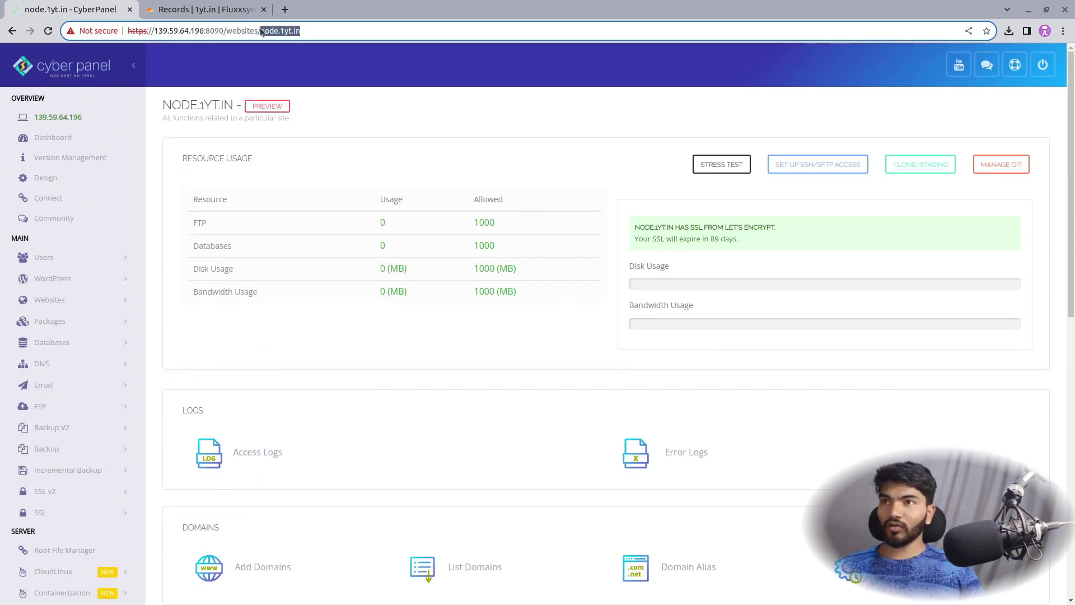
{"action": "key", "text": "ctrl+c"}
{"action": "left_click", "coordinate": [224, 10]}
{"action": "left_click", "coordinate": [210, 31]}
{"action": "key", "text": "ctrl+v"}
{"action": "key", "text": "Return"}
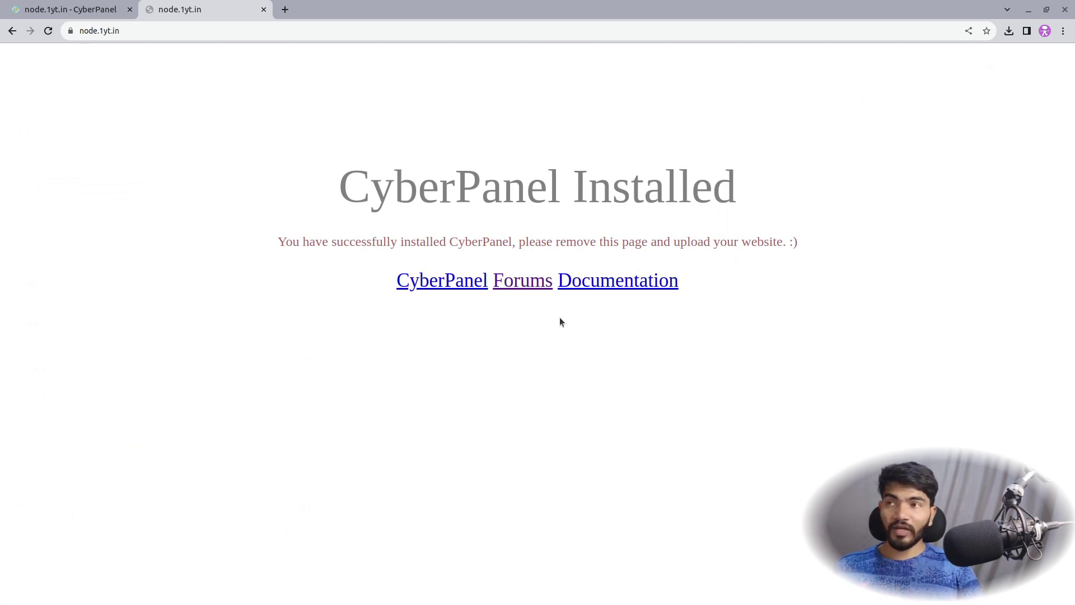
- In node.1yt.in's File Manager, enter public_html and delete index.html
{"action": "left_click", "coordinate": [70, 10]}
{"action": "scroll", "coordinate": [427, 364], "scroll_direction": "down", "scroll_amount": 5}
{"action": "scroll", "coordinate": [306, 337], "scroll_direction": "down", "scroll_amount": 2}
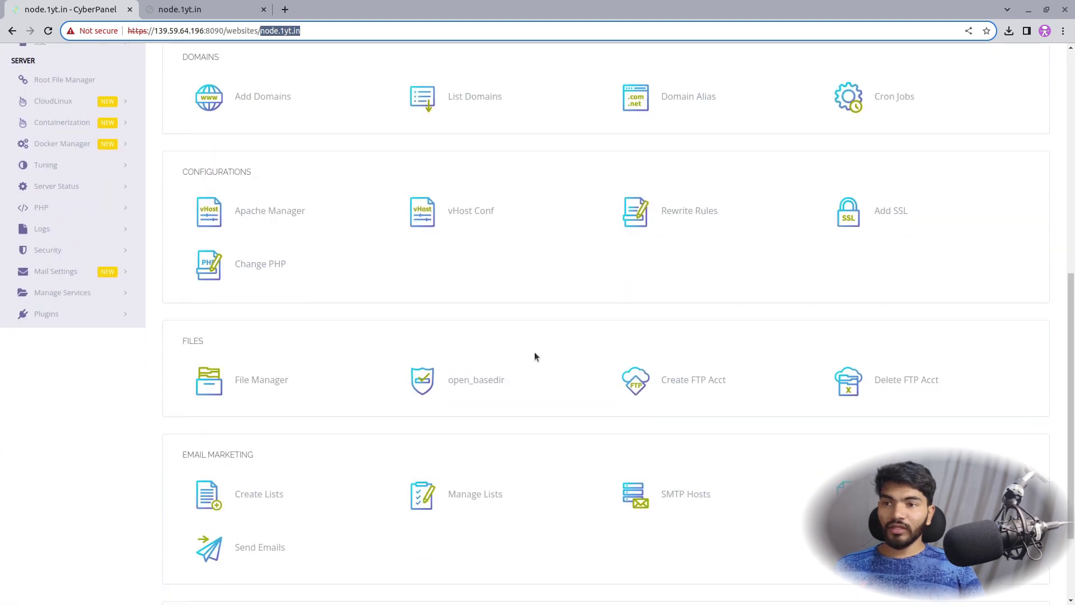
{"action": "left_click", "coordinate": [258, 387]}
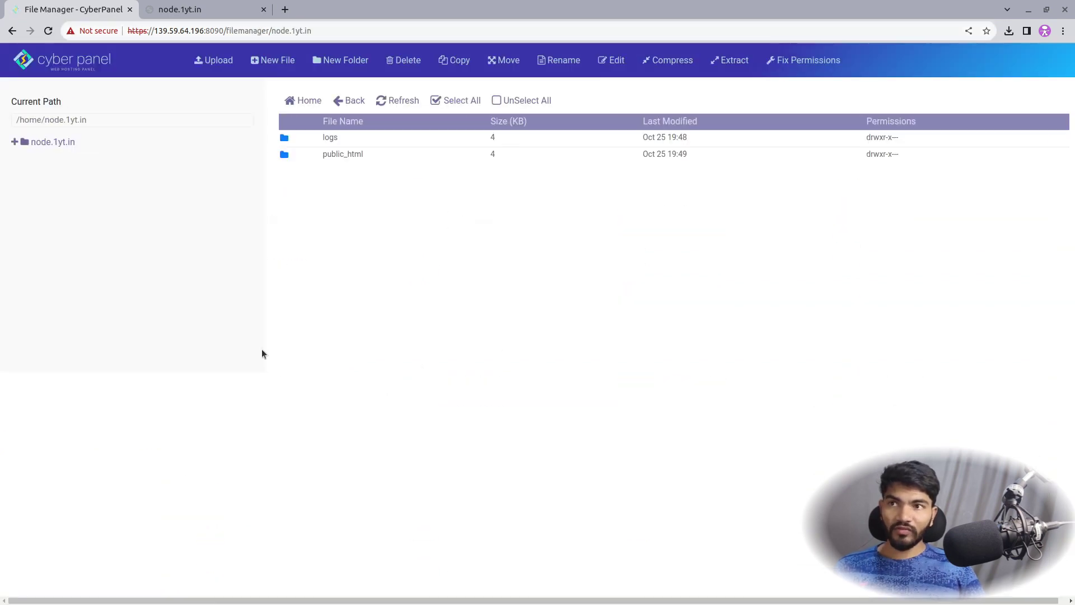
{"action": "double_click", "coordinate": [395, 156]}
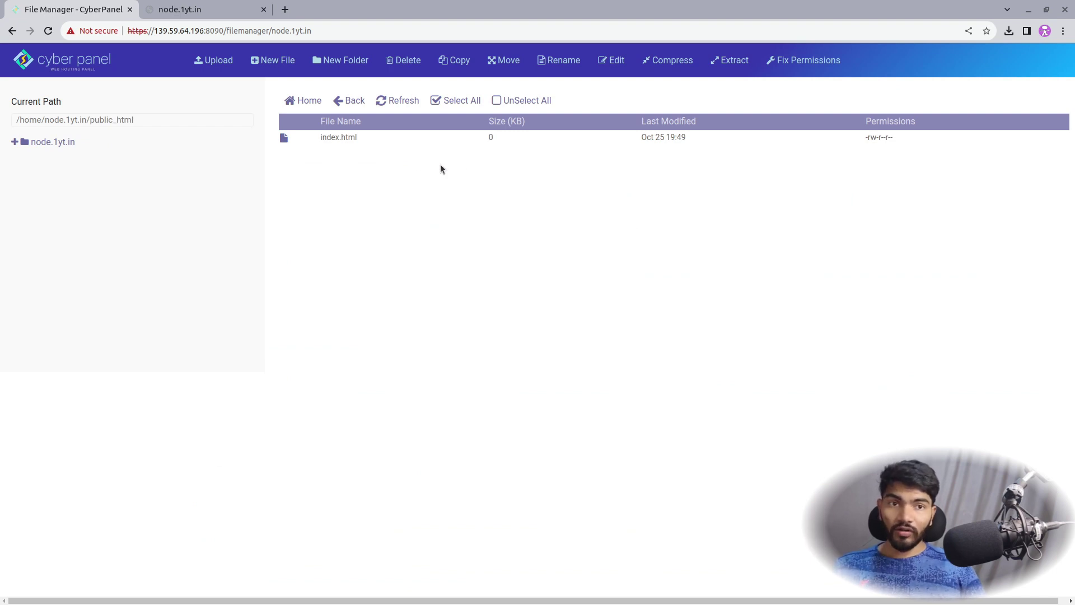
{"action": "left_click", "coordinate": [335, 137]}
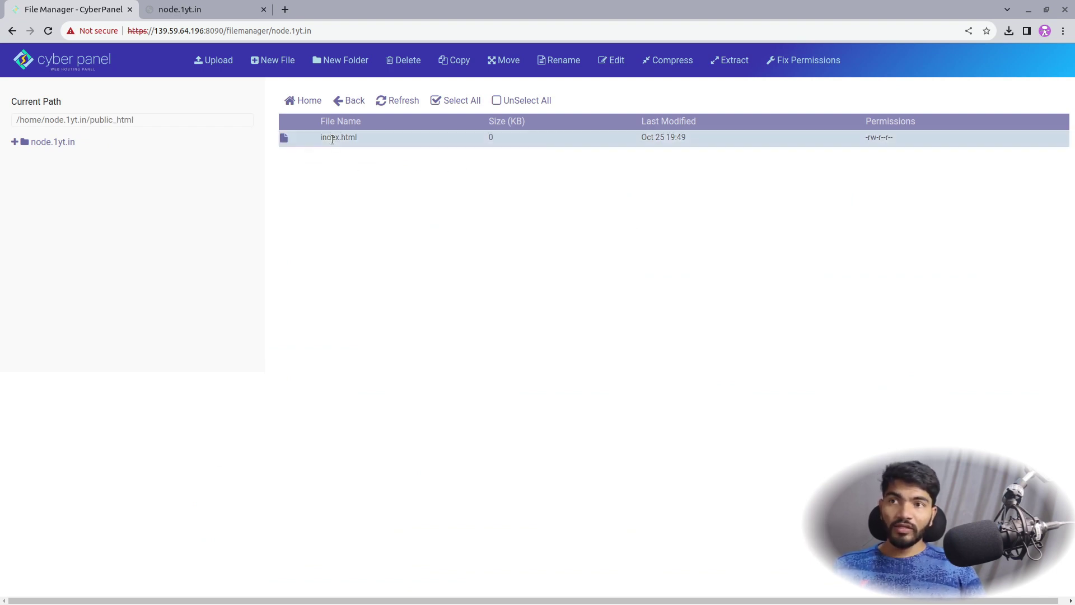
{"action": "right_click", "coordinate": [372, 136]}
{"action": "left_click", "coordinate": [407, 233]}
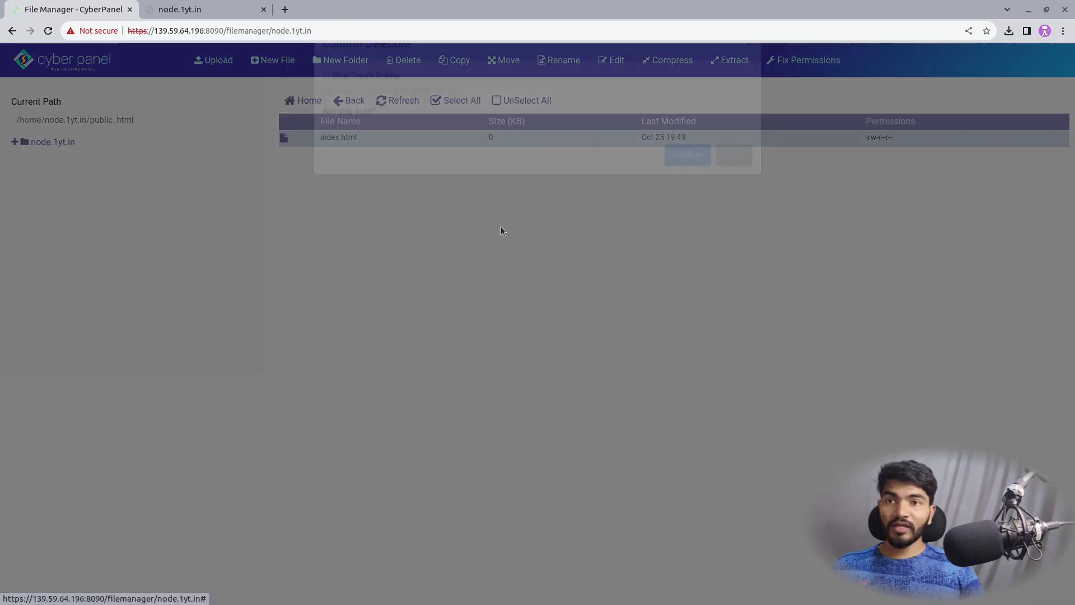
{"action": "left_click", "coordinate": [688, 190]}
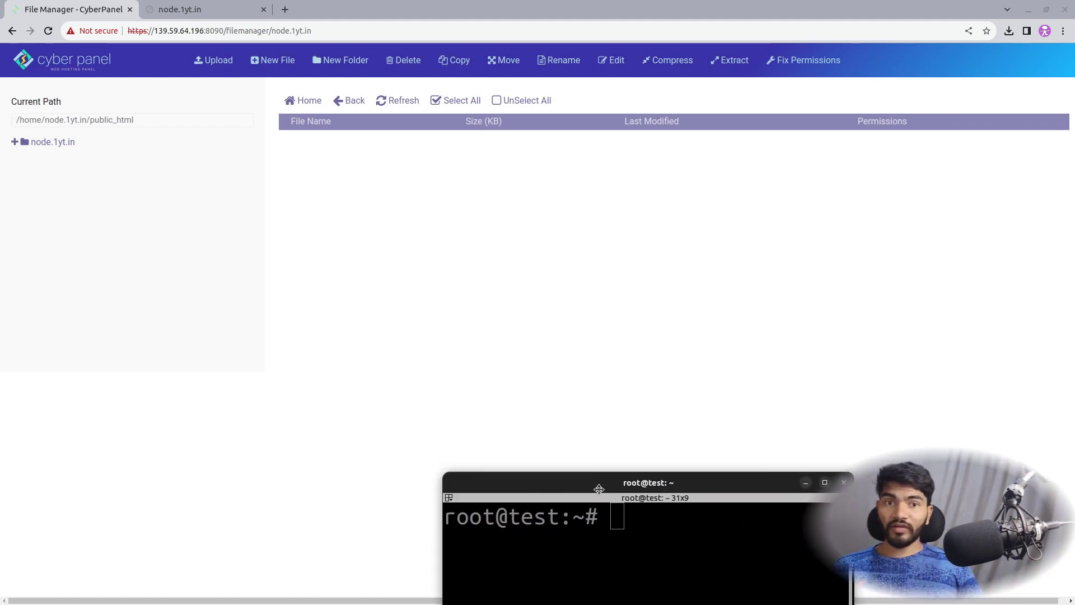
- Bring up the terminal, split it vertically, and enlarge the font
{"action": "left_click_drag", "start_coordinate": [627, 602], "coordinate": [444, 2]}
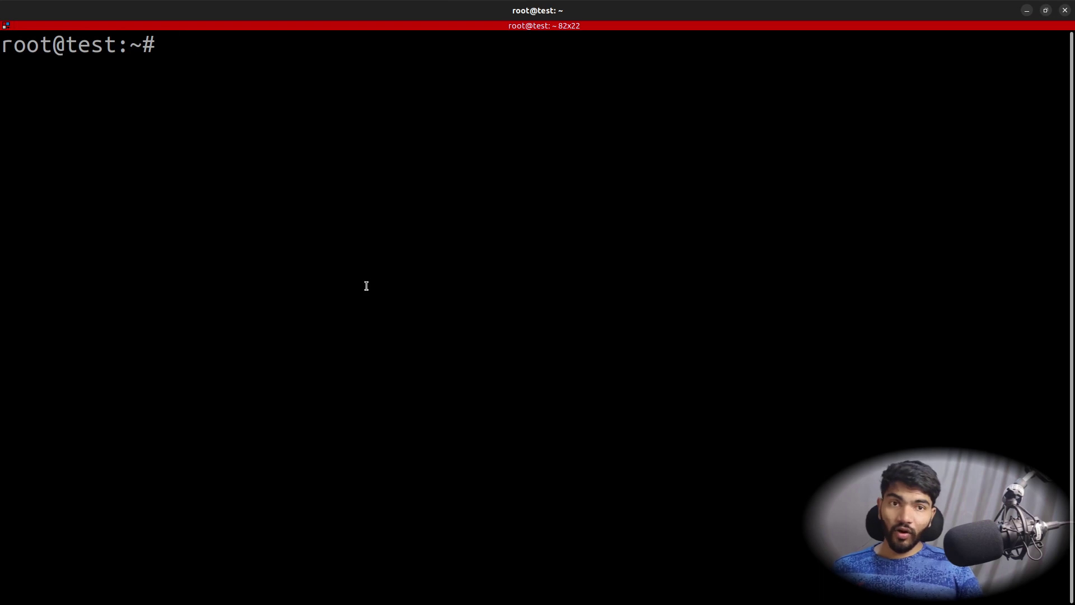
{"action": "right_click", "coordinate": [552, 185]}
{"action": "left_click", "coordinate": [588, 236]}
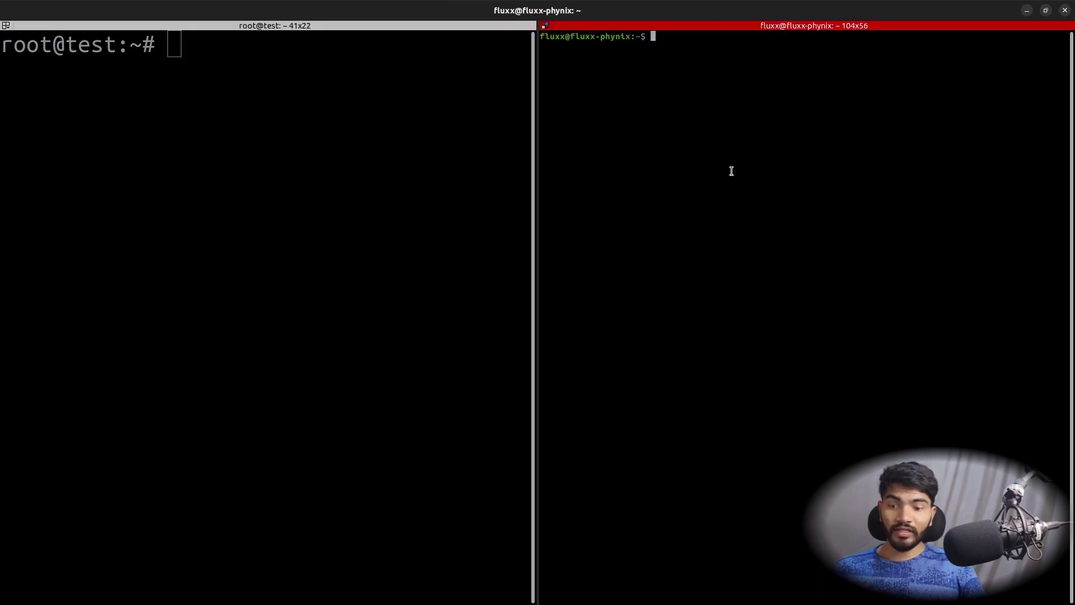
{"action": "key", "text": "ctrl+plus"}
{"action": "key", "text": "ctrl+plus"}
{"action": "key", "text": "ctrl+plus"}
{"action": "key", "text": "ctrl+plus"}
{"action": "key", "text": "ctrl+plus"}
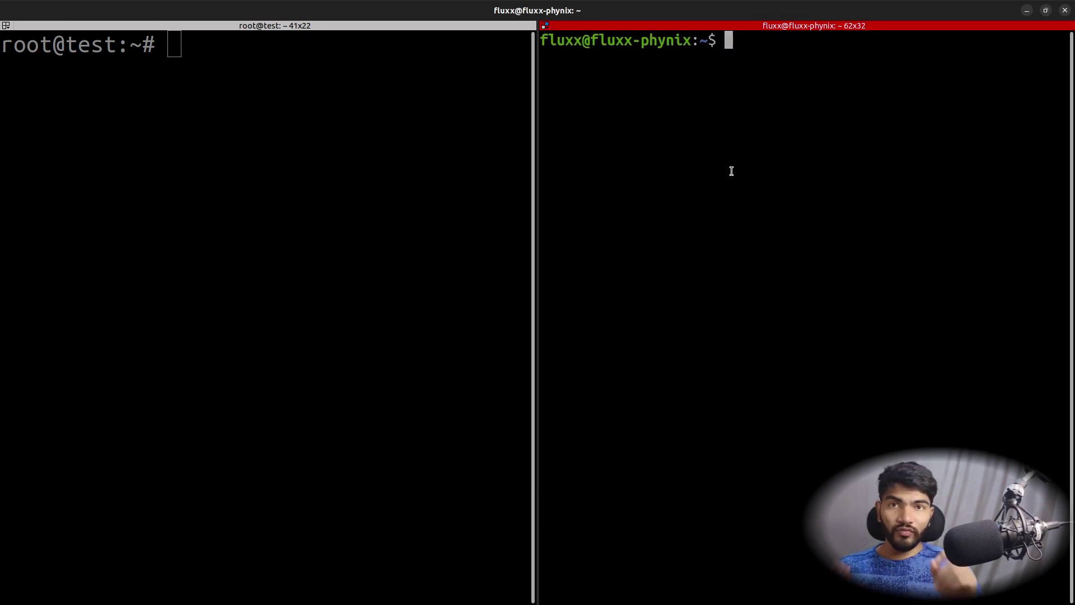
{"action": "type", "text": "shh "}
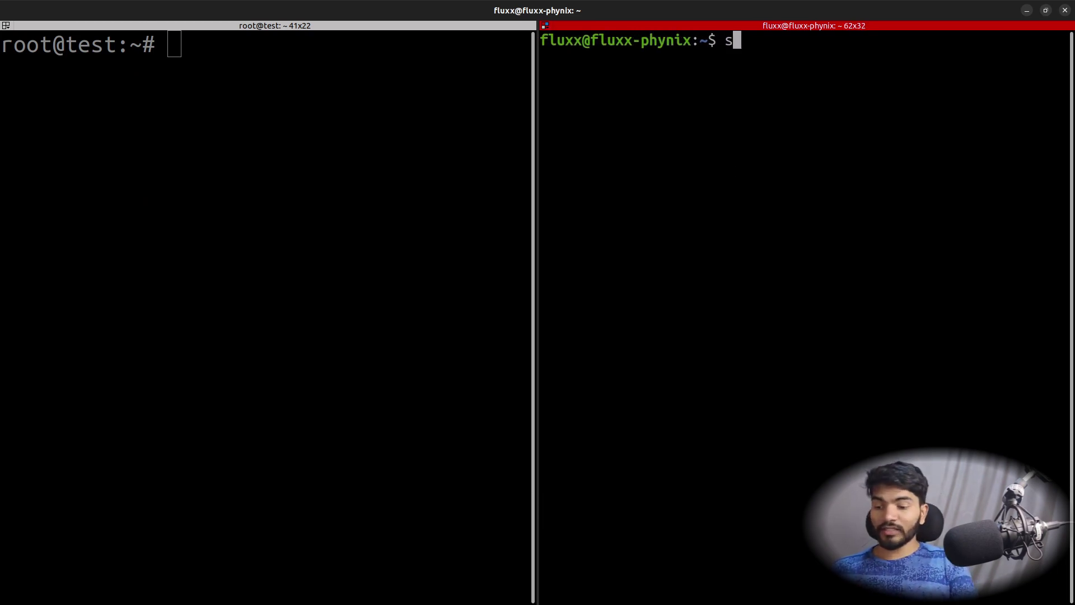
{"action": "type", "text": "root@"}
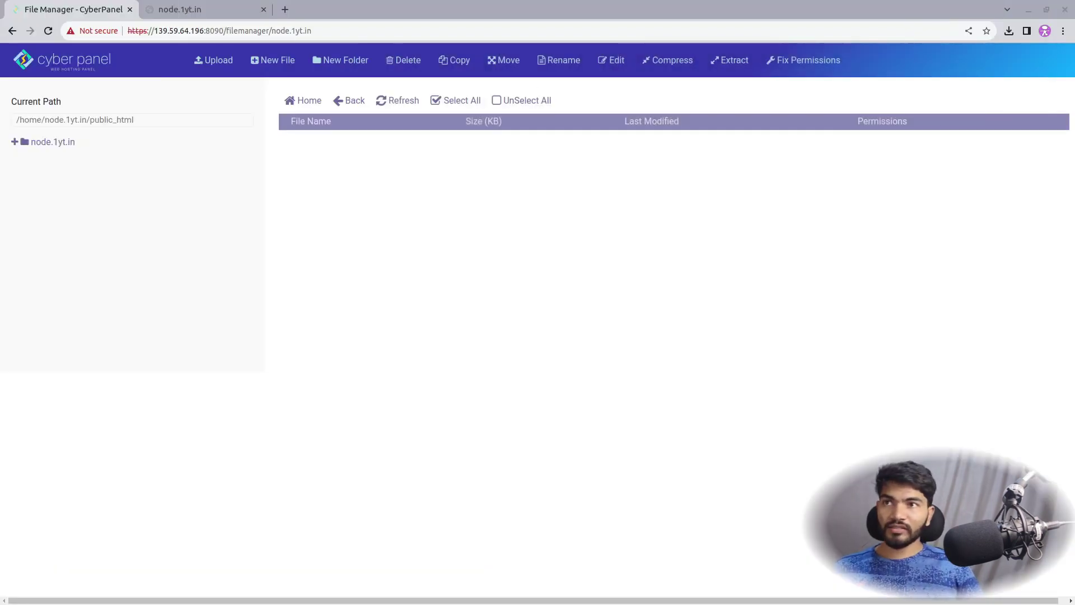
{"action": "left_click_drag", "start_coordinate": [205, 31], "coordinate": [154, 27]}
{"action": "key", "text": "alt+Tab"}
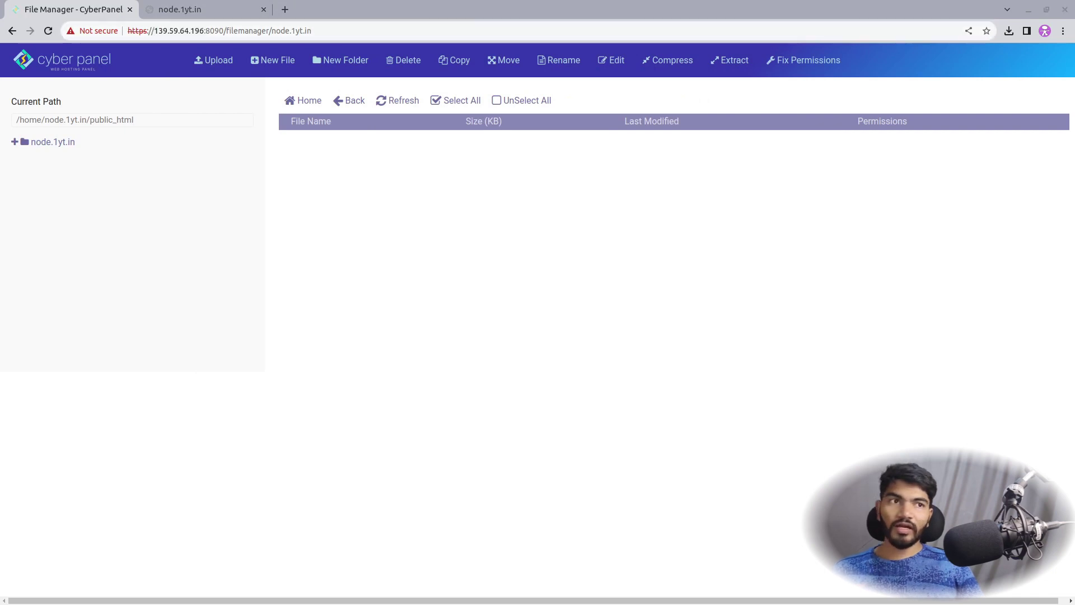
{"action": "key", "text": "ctrl+shift+v"}
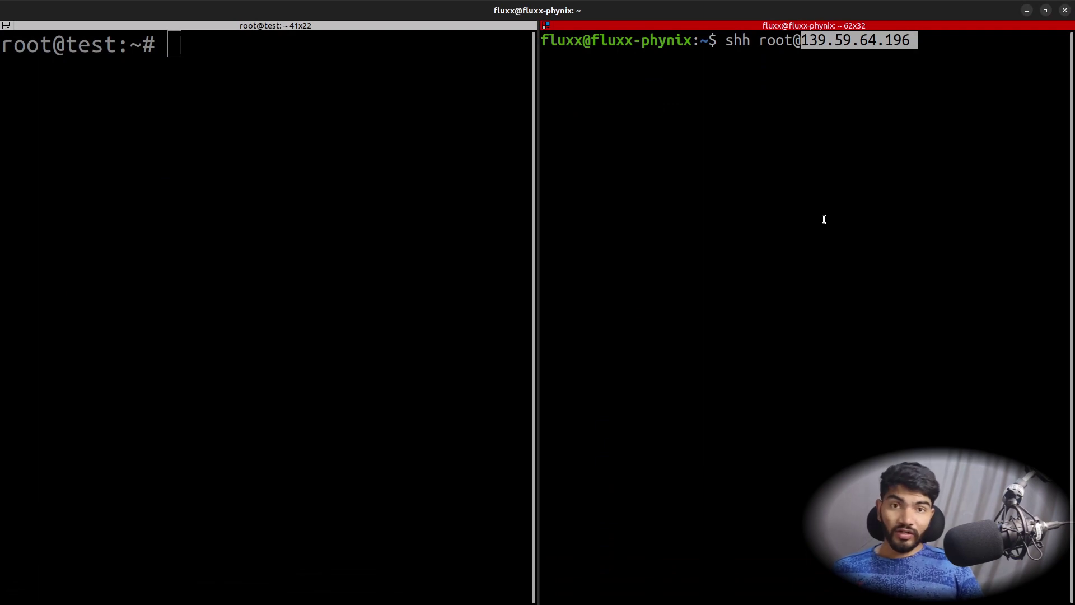
{"action": "right_click", "coordinate": [824, 220]}
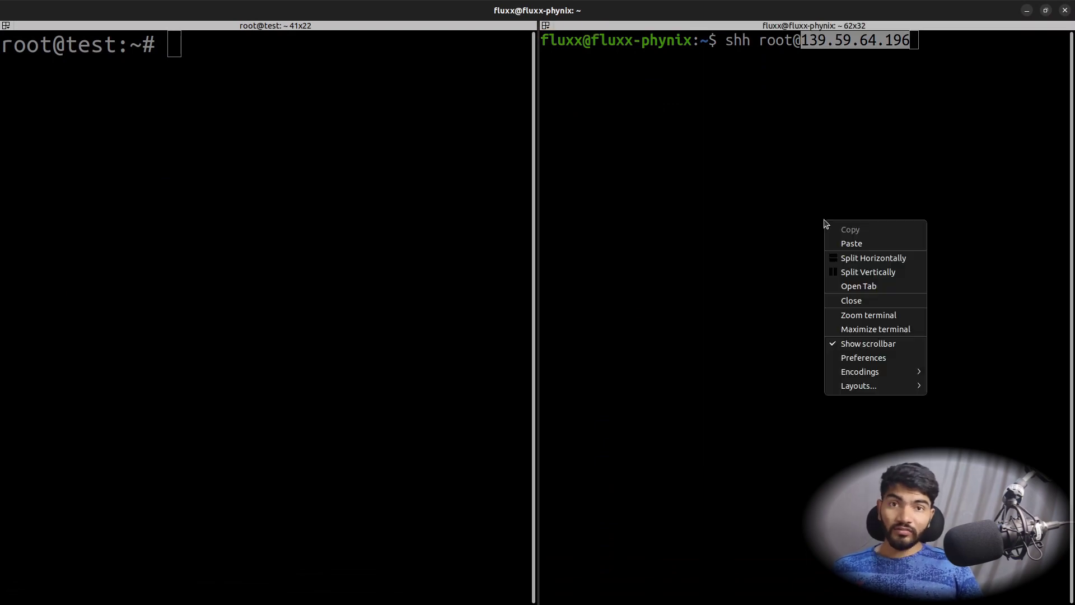
{"action": "left_click", "coordinate": [870, 303]}
{"action": "left_click_drag", "start_coordinate": [106, 111], "coordinate": [528, 367]}
{"action": "left_click", "coordinate": [529, 371]}
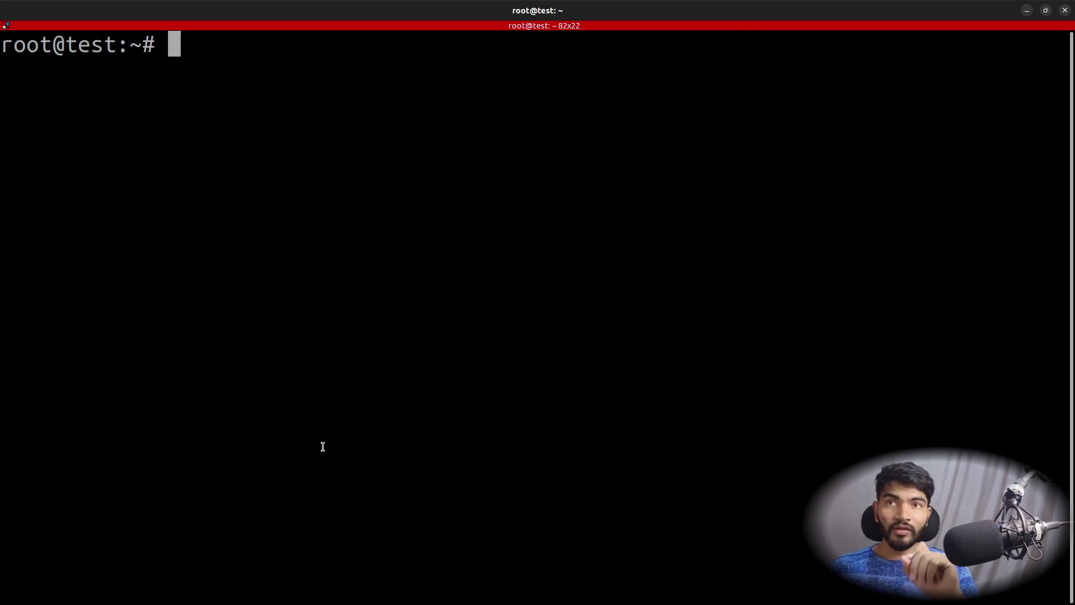
{"action": "type", "text": "aptins"}
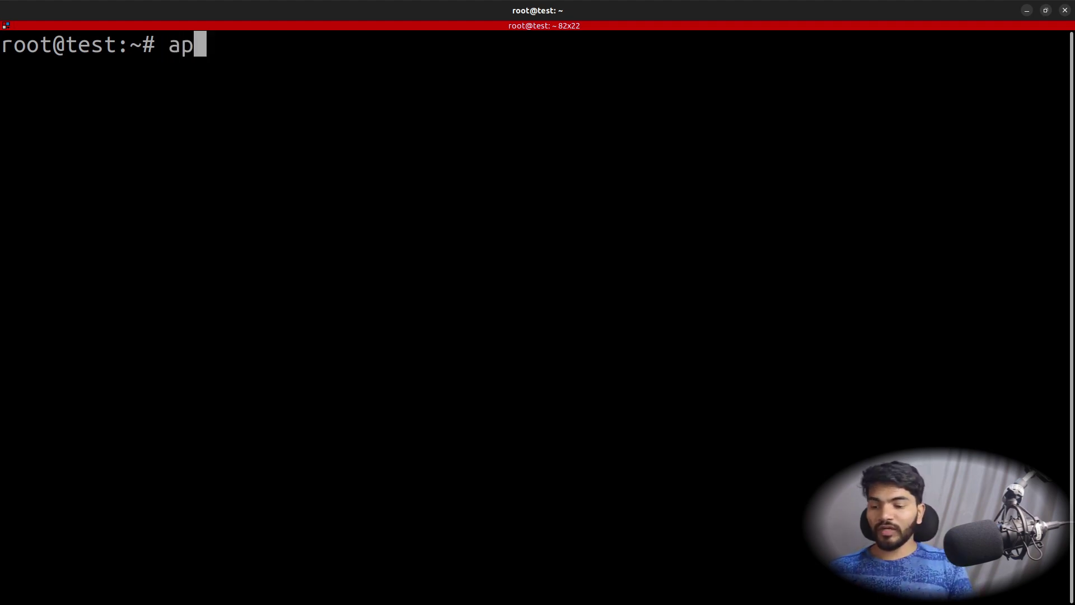
{"action": "key", "text": "BackSpace"}
{"action": "key", "text": "BackSpace"}
{"action": "key", "text": "BackSpace"}
{"action": "type", "text": "i"}
{"action": "key", "text": "BackSpace"}
{"action": "key", "text": "BackSpace"}
{"action": "type", "text": "install nodejs"}
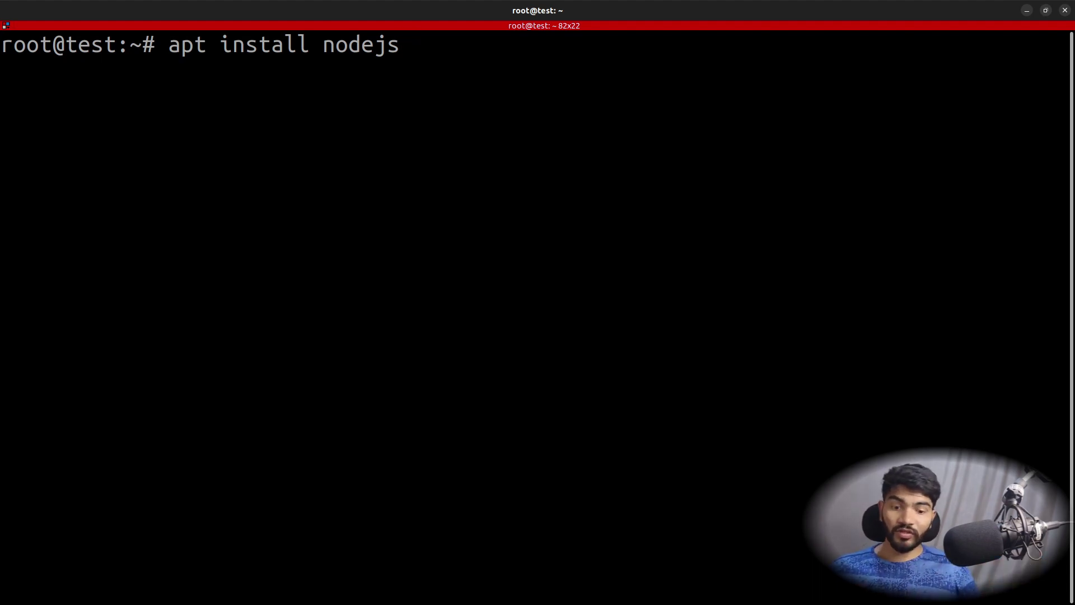
{"action": "key", "text": "BackSpace"}
{"action": "key", "text": "BackSpace"}
{"action": "key", "text": "BackSpace"}
{"action": "key", "text": "BackSpace"}
{"action": "key", "text": "BackSpace"}
{"action": "key", "text": "BackSpace"}
{"action": "key", "text": "BackSpace"}
{"action": "key", "text": "BackSpace"}
{"action": "key", "text": "BackSpace"}
{"action": "key", "text": "BackSpace"}
{"action": "key", "text": "BackSpace"}
{"action": "key", "text": "BackSpace"}
{"action": "key", "text": "BackSpace"}
{"action": "key", "text": "BackSpace"}
{"action": "key", "text": "BackSpace"}
{"action": "key", "text": "BackSpace"}
{"action": "key", "text": "BackSpace"}
{"action": "key", "text": "BackSpace"}
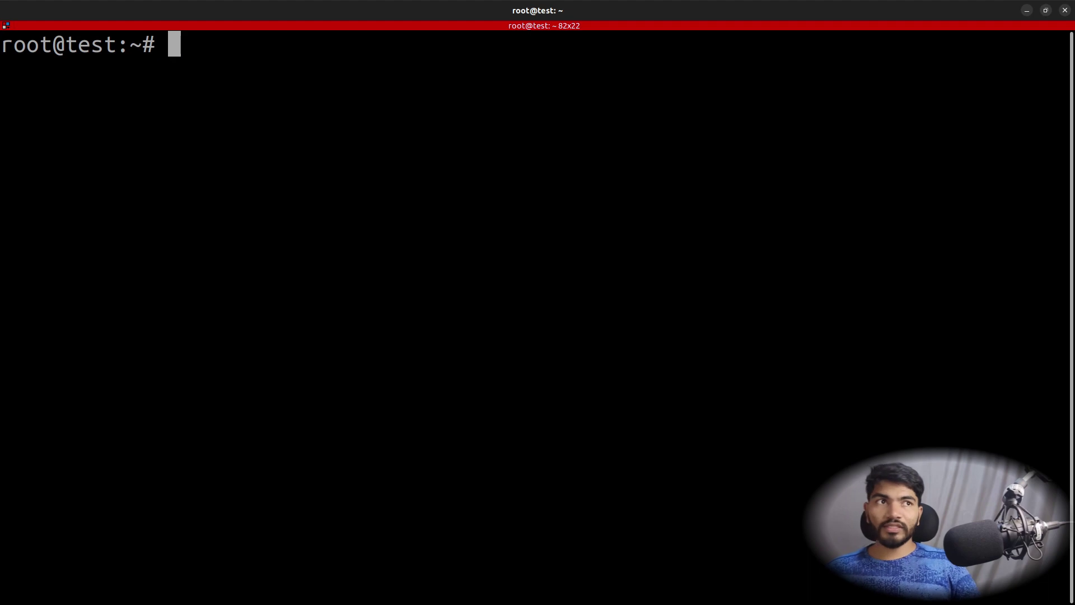
{"action": "left_click", "coordinate": [146, 151]}
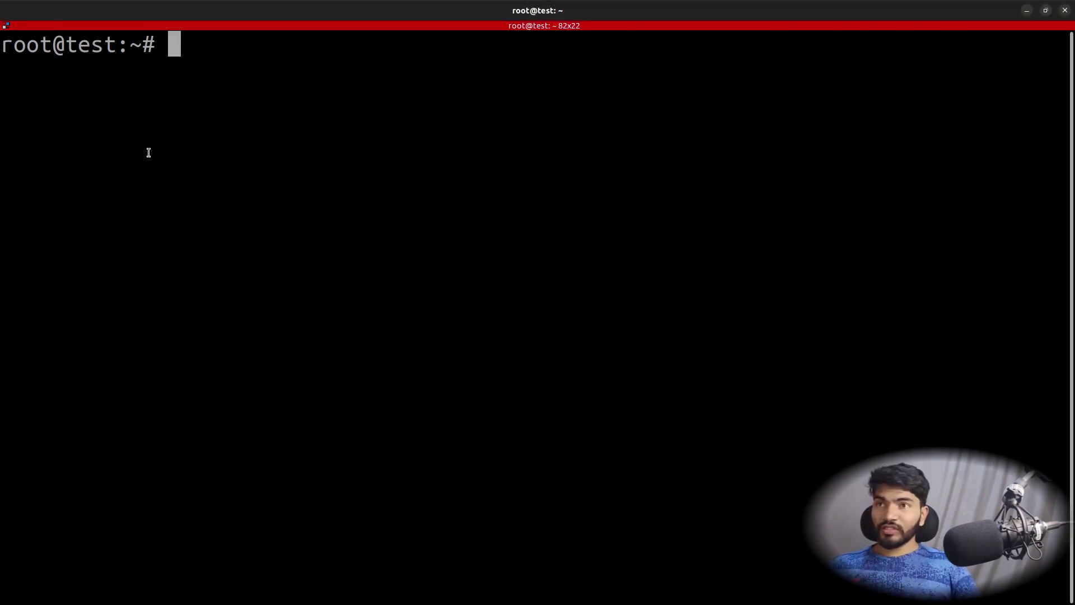
{"action": "type", "text": "curl -sL https://deb.nodesource.com/setup_16.x | sudo bash -"}
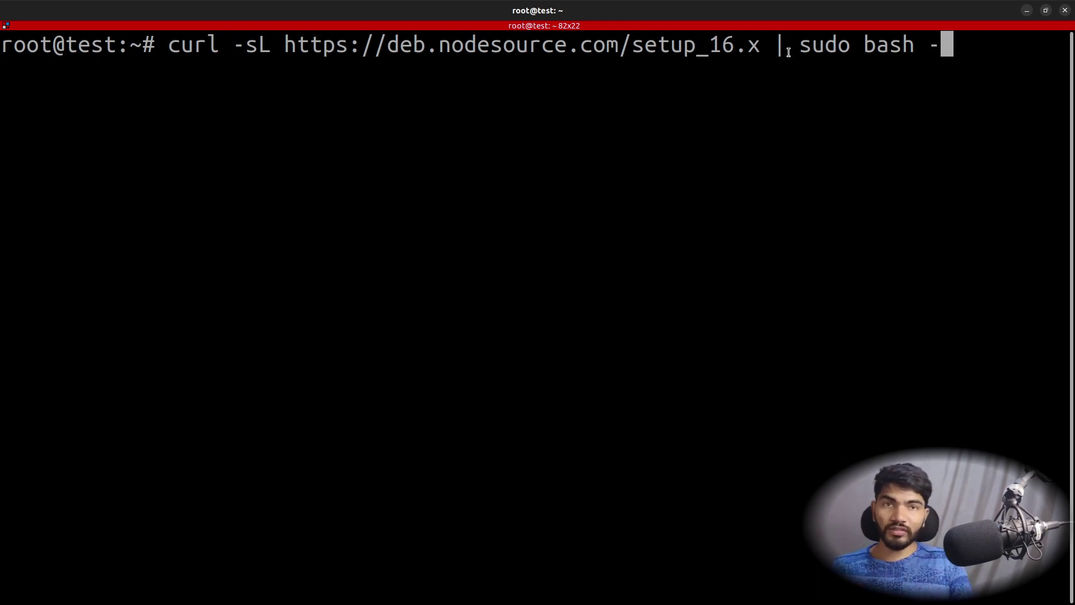
{"action": "key", "text": "Return"}
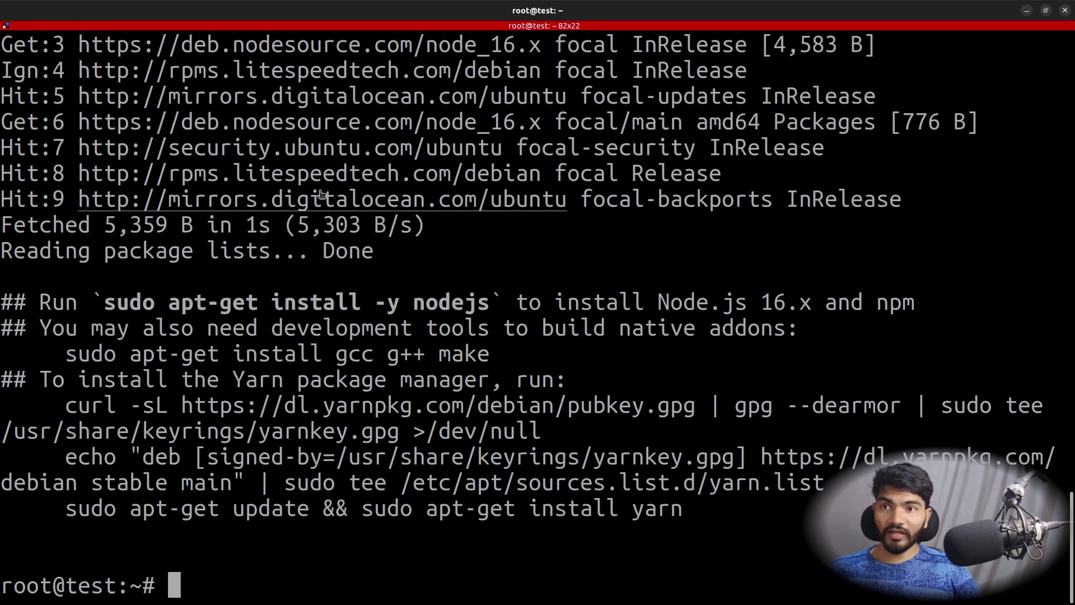
- Copy and run sudo apt-get install -y nodejs to install Node.js
{"action": "left_click_drag", "start_coordinate": [491, 302], "coordinate": [105, 297]}
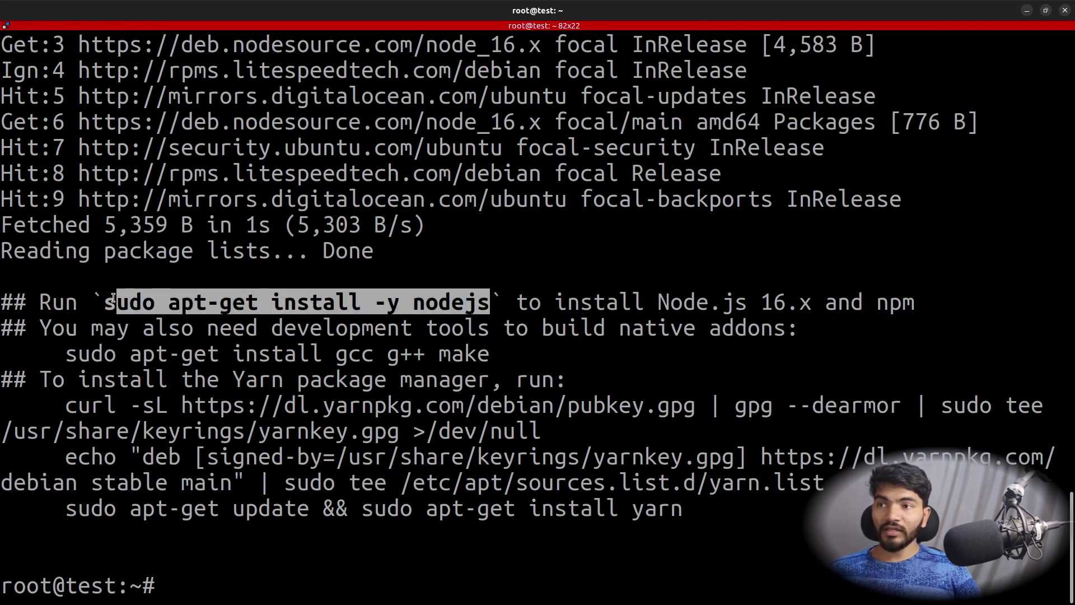
{"action": "right_click", "coordinate": [159, 302]}
{"action": "left_click", "coordinate": [180, 309]}
{"action": "key", "text": "ctrl+shift+v"}
{"action": "key", "text": "Return"}
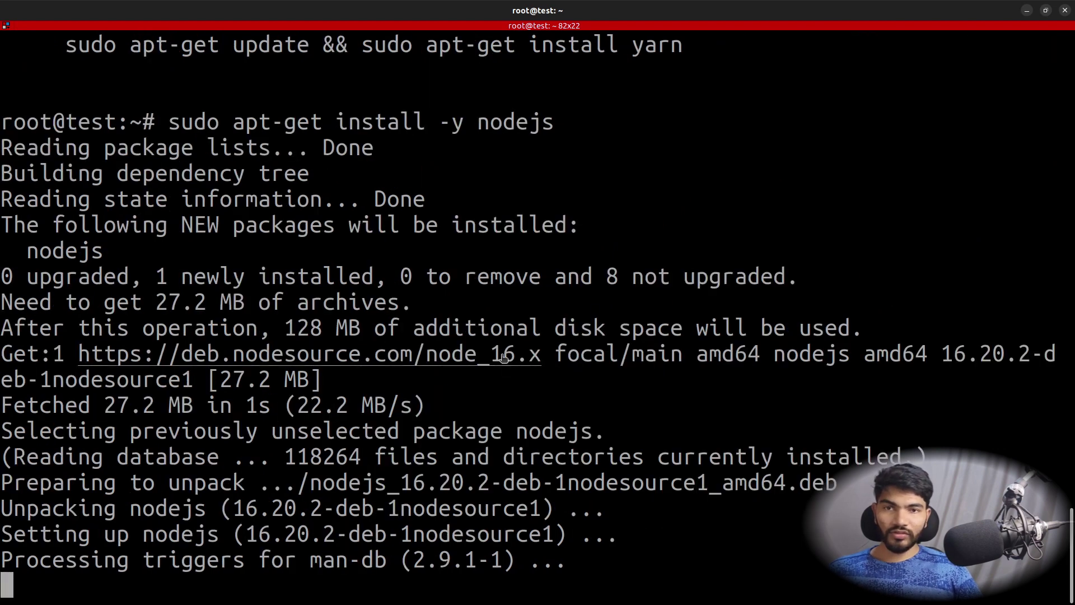
{"action": "left_click_drag", "start_coordinate": [786, 354], "coordinate": [958, 356]}
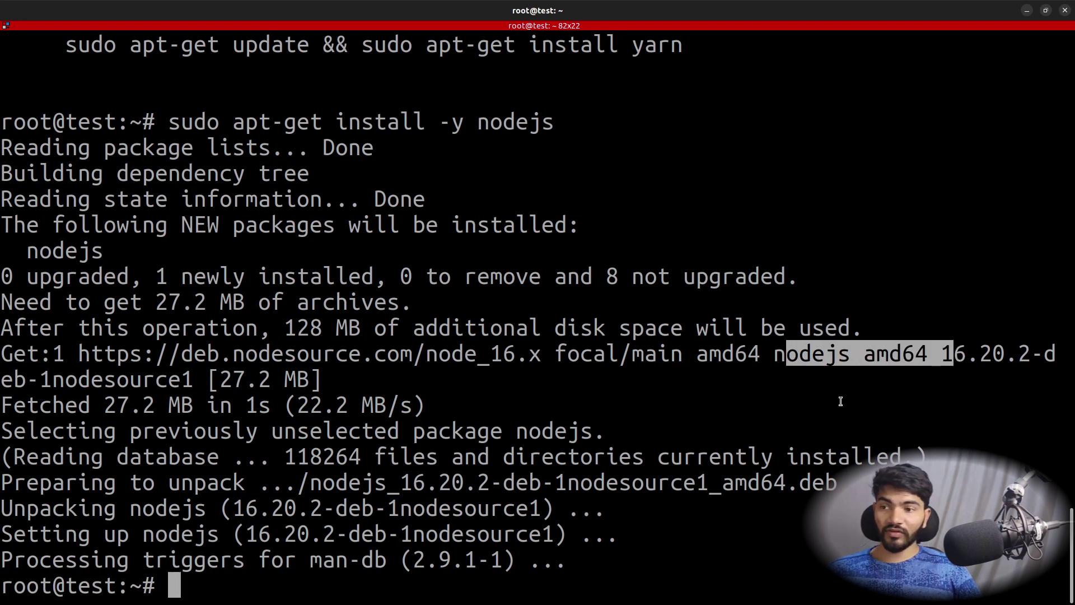
{"action": "left_click", "coordinate": [744, 458]}
- Confirm Node.js v16.20.2 with node -v, then clear the screen
{"action": "type", "text": "node -v"}
{"action": "key", "text": "Return"}
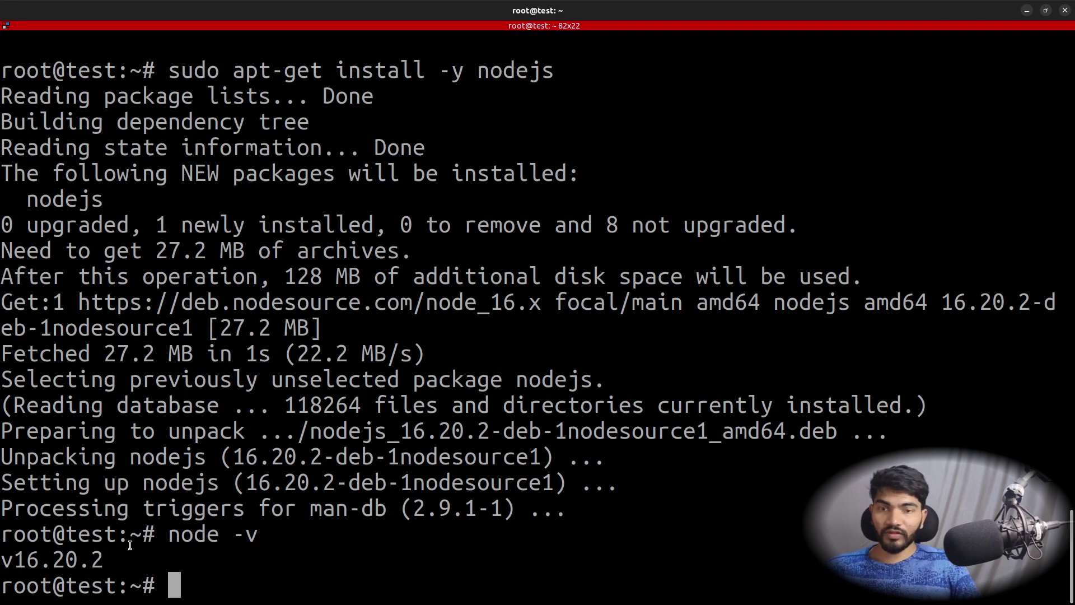
{"action": "type", "text": "clear"}
{"action": "key", "text": "Return"}
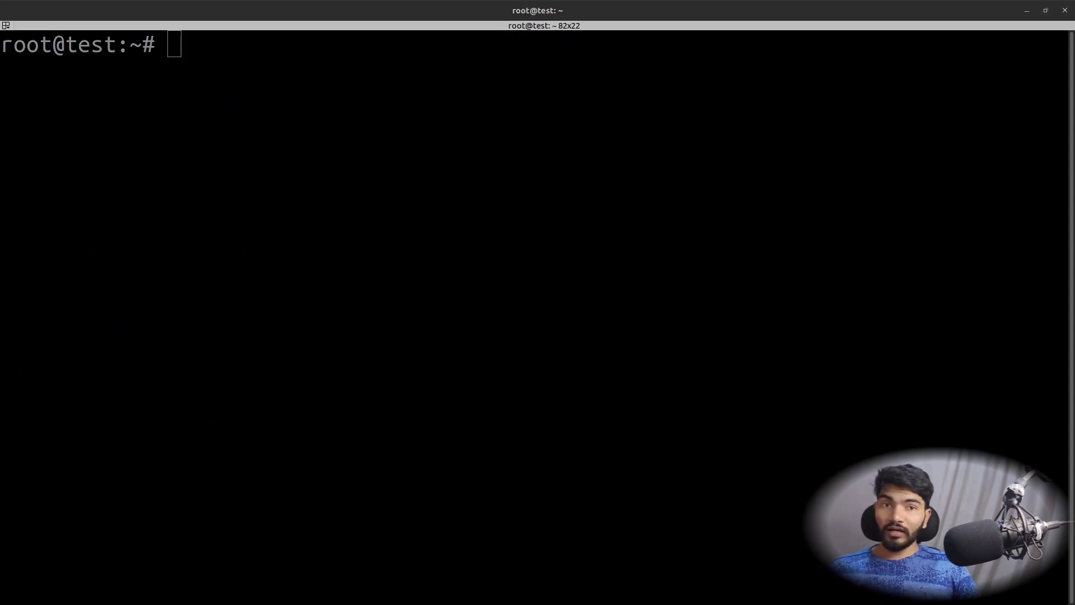
- Change into /home/node.1yt.in and list its contents
{"action": "left_click", "coordinate": [543, 461]}
{"action": "type", "text": "cd /home/"}
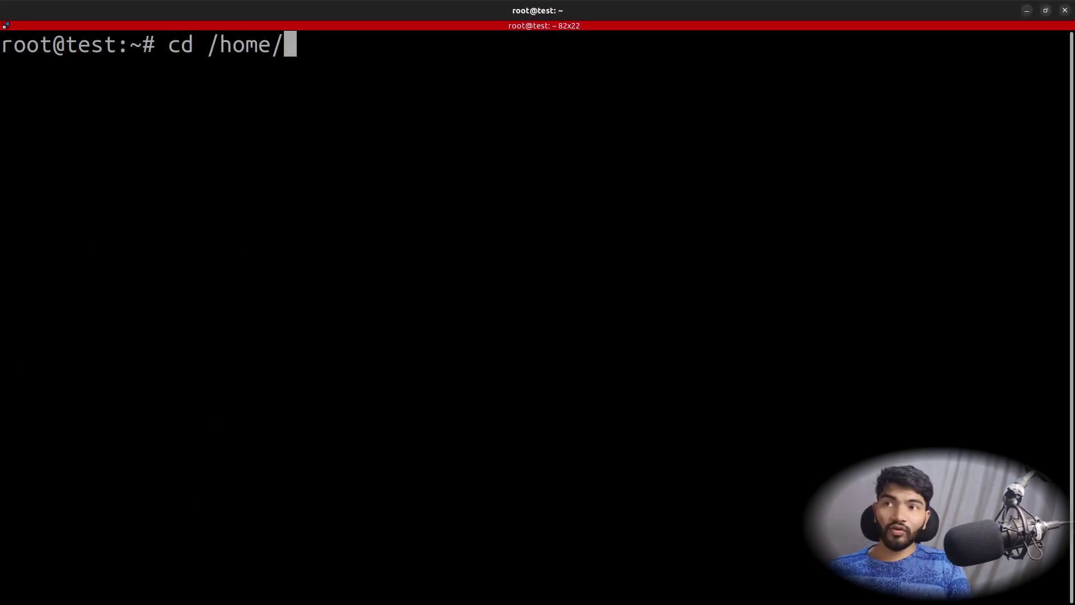
{"action": "type", "text": "n"}
{"action": "key", "text": "Tab"}
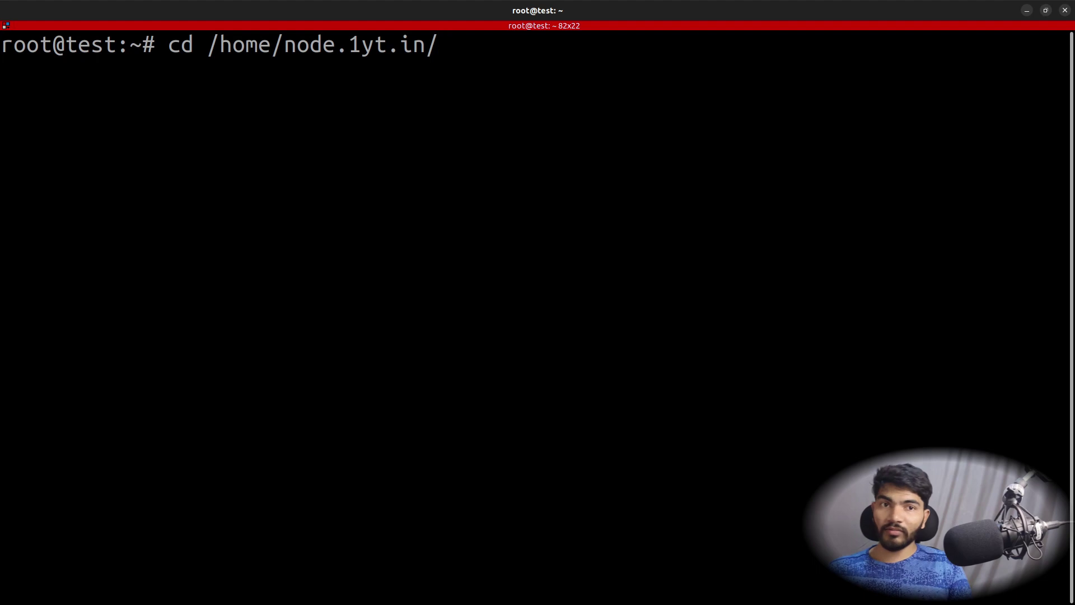
{"action": "key", "text": "Return"}
{"action": "type", "text": "ls"}
{"action": "key", "text": "Return"}
- Enter public_html, confirm it is empty, and shrink the terminal to reveal the browser
{"action": "type", "text": "cd public_html/"}
{"action": "key", "text": "Tab"}
{"action": "key", "text": "Return"}
{"action": "type", "text": "ls"}
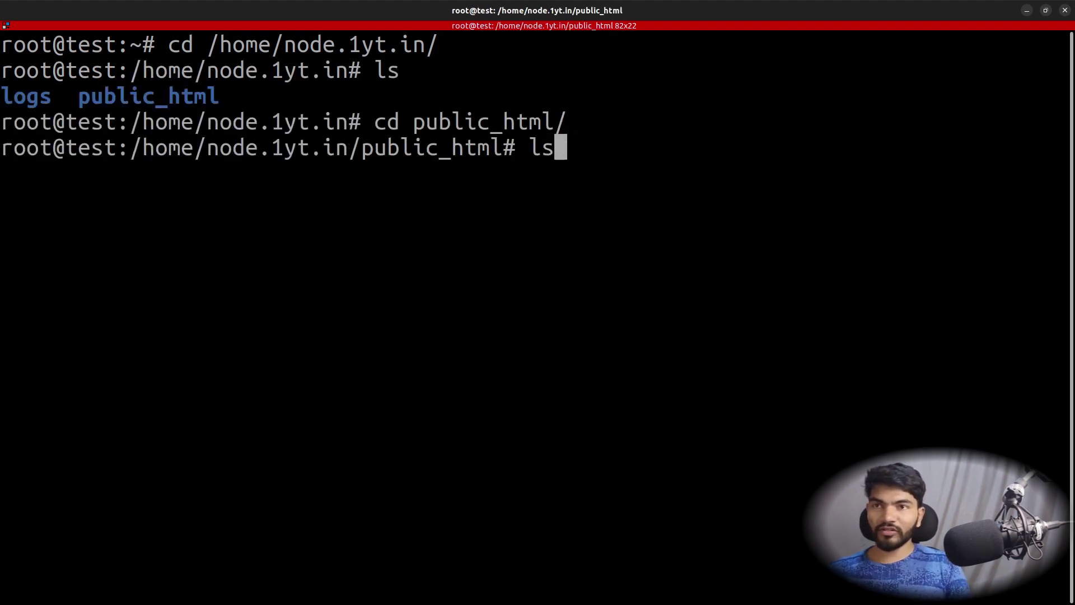
{"action": "key", "text": "Return"}
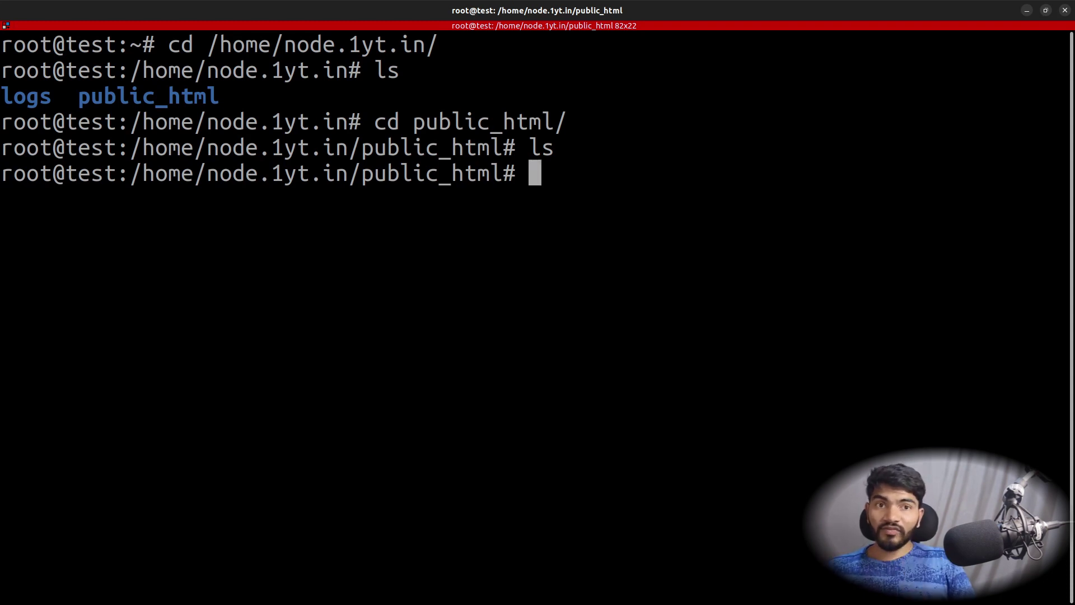
{"action": "left_click_drag", "start_coordinate": [619, 6], "coordinate": [1074, 384]}
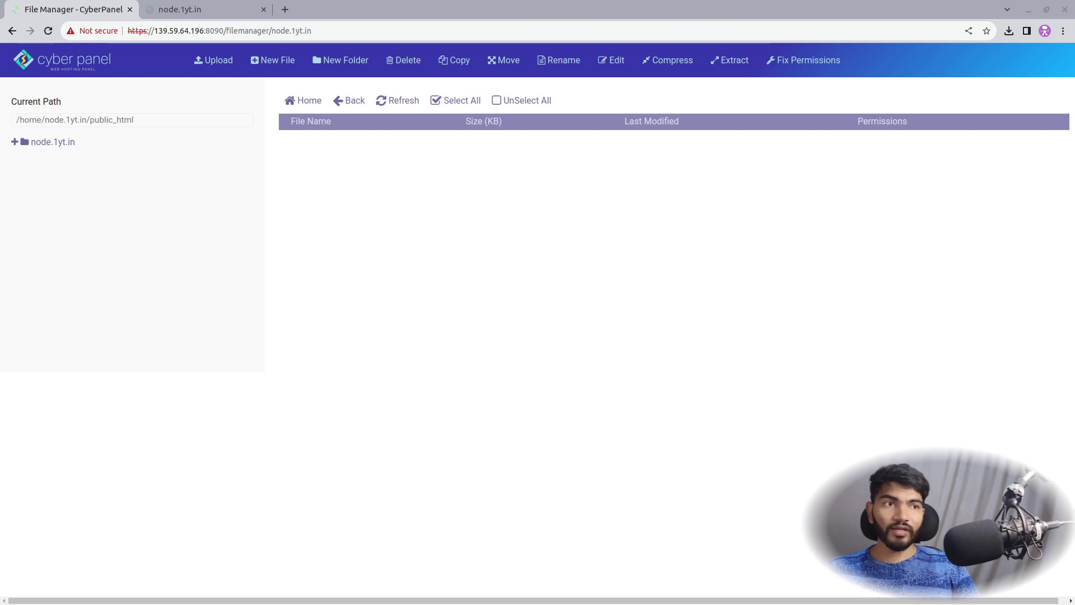
- Create a new file named app.js in public_html
{"action": "left_click", "coordinate": [273, 60]}
{"action": "left_click", "coordinate": [527, 234]}
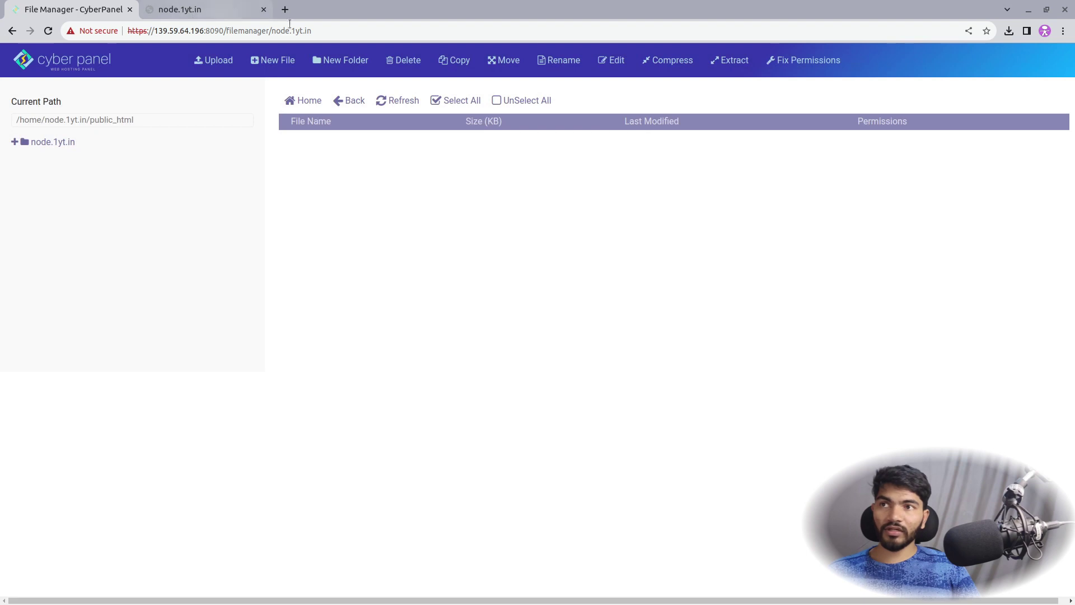
{"action": "left_click", "coordinate": [272, 60]}
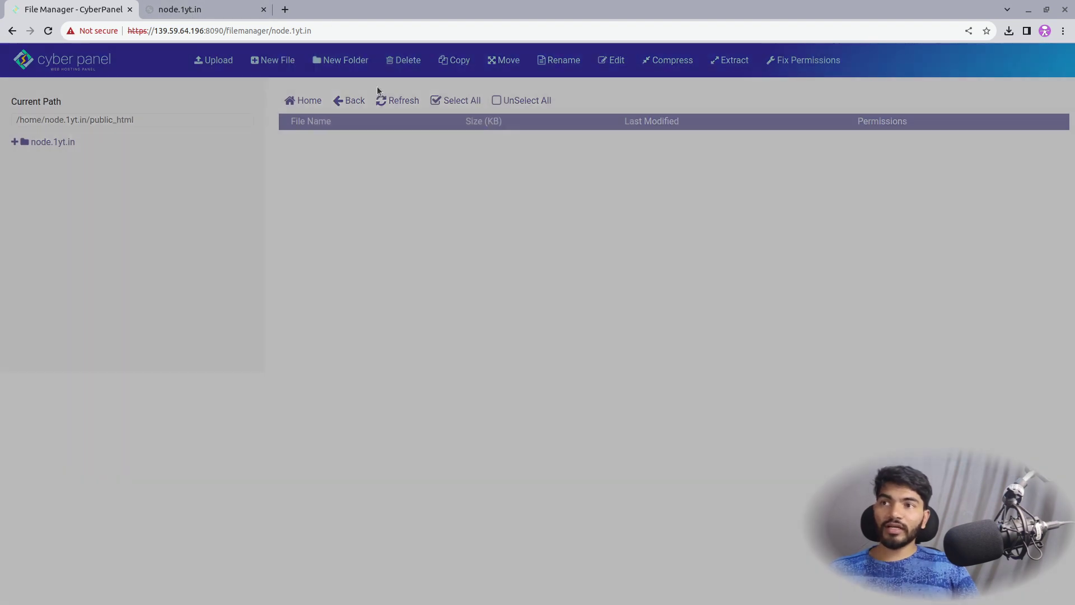
{"action": "left_click", "coordinate": [375, 133]}
{"action": "type", "text": "app.js"}
{"action": "key", "text": "Return"}
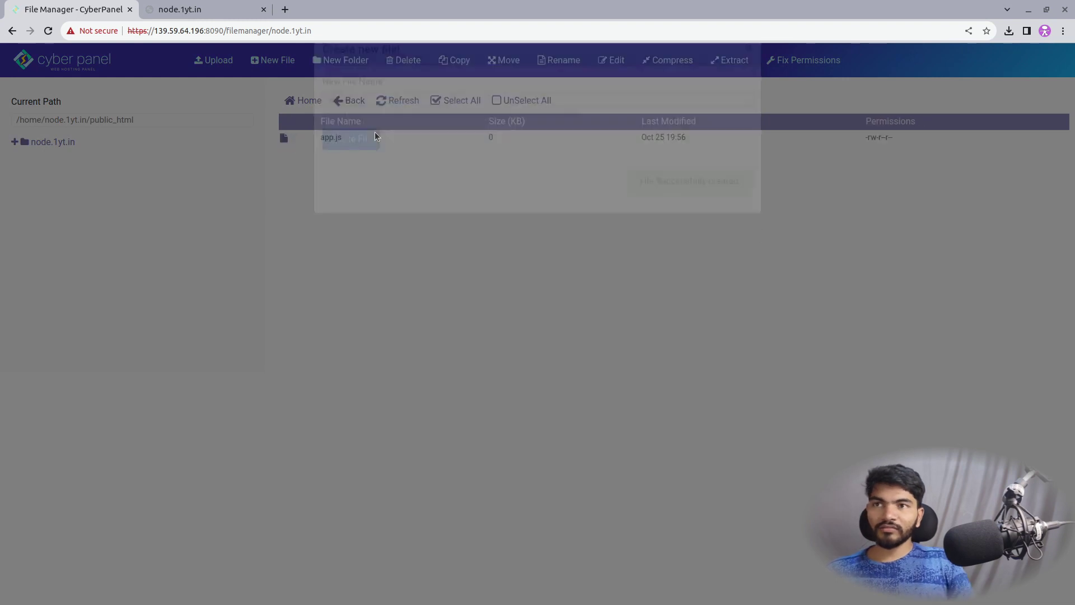
- Paste the Express 'Hello World!' port-3000 code into app.js in CodeMirror and save
{"action": "right_click", "coordinate": [348, 140]}
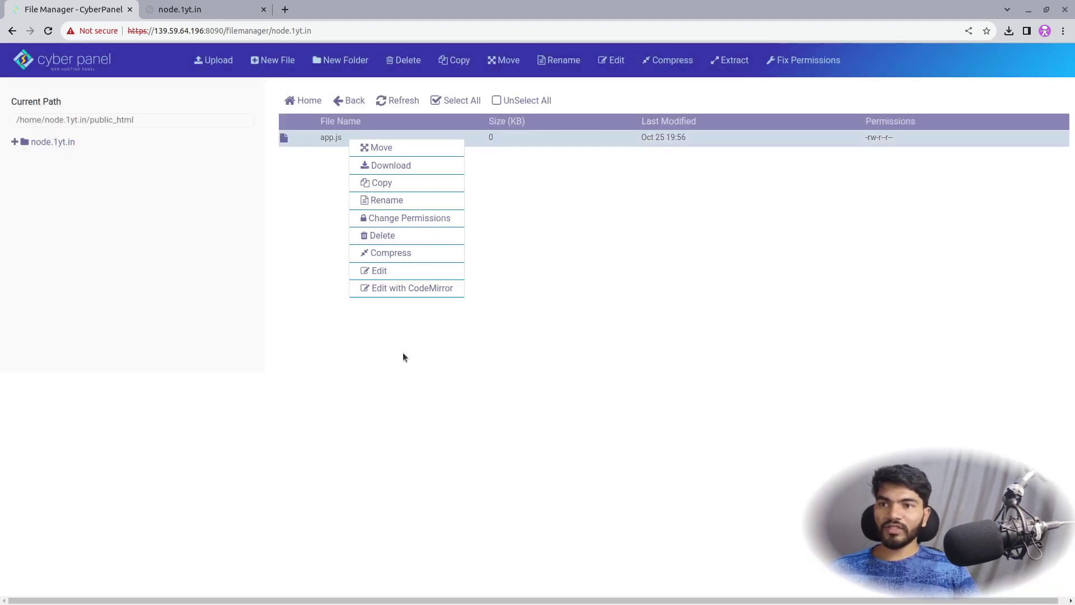
{"action": "left_click", "coordinate": [373, 289]}
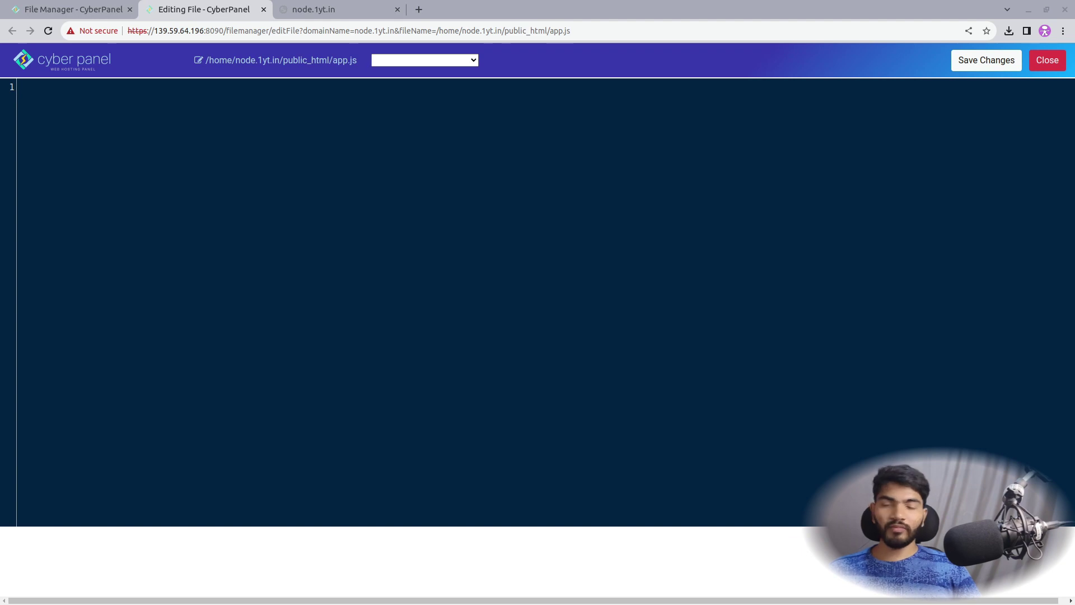
{"action": "left_click", "coordinate": [538, 239]}
{"action": "key", "text": "ctrl+v"}
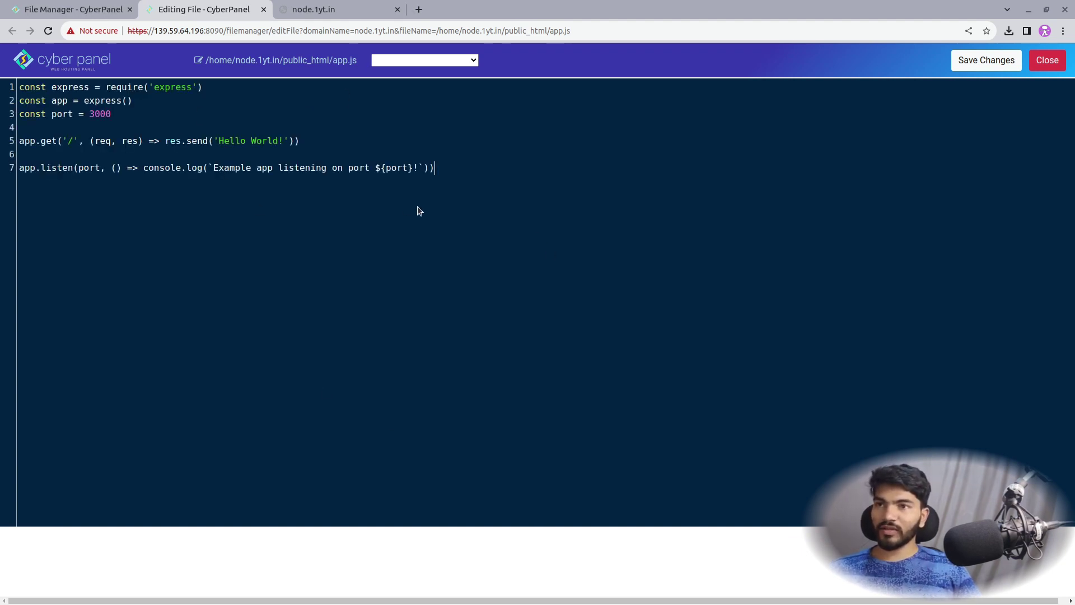
{"action": "left_click", "coordinate": [990, 62]}
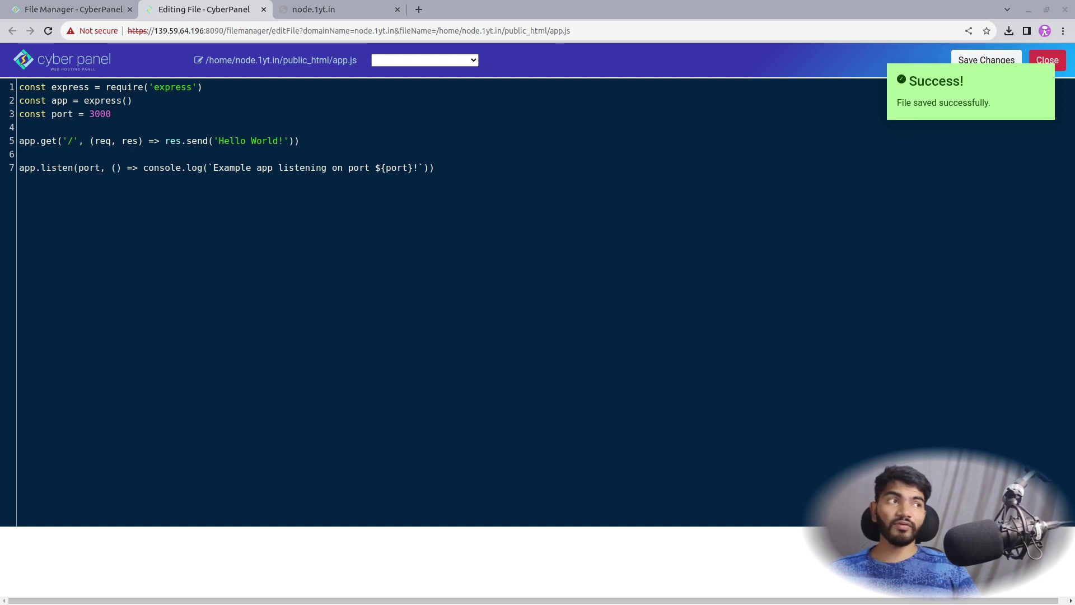
{"action": "key", "text": "alt+Tab"}
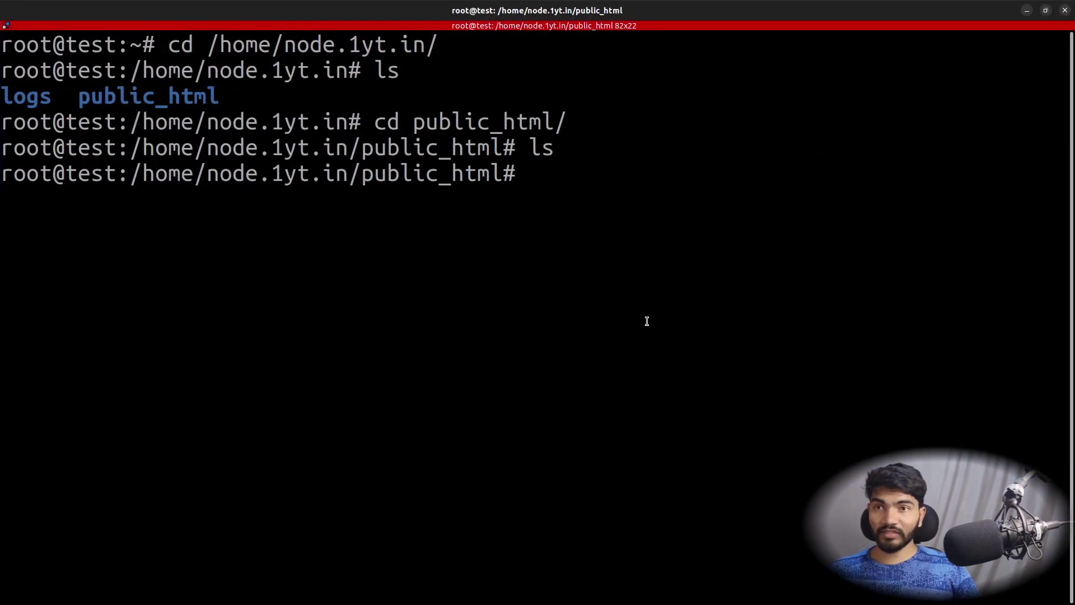
- Clear the terminal and install Express in public_html with npm install express --save
{"action": "key", "text": "alt+Tab"}
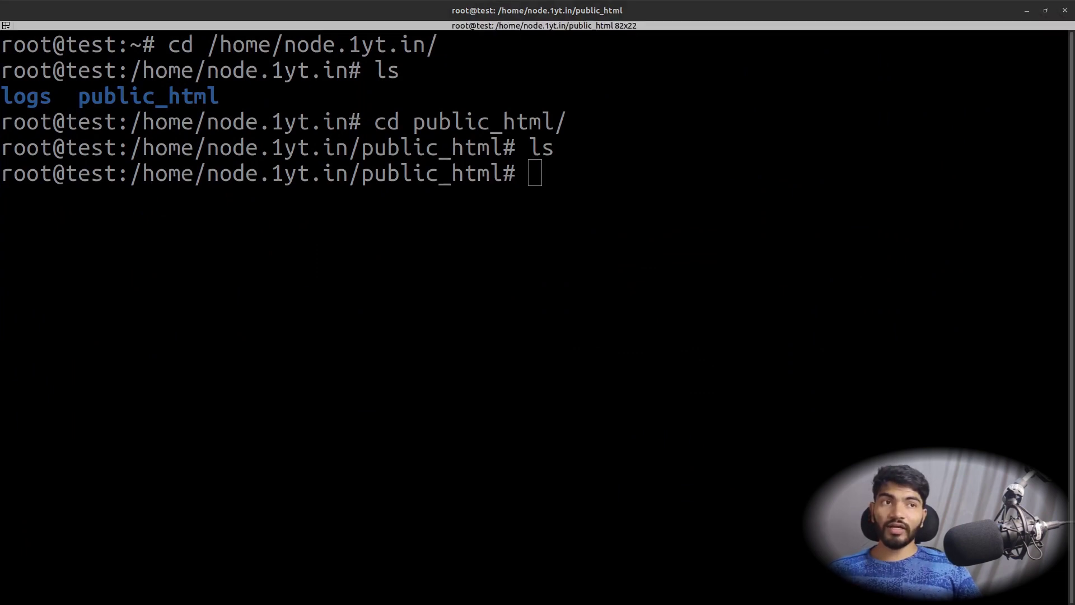
{"action": "left_click", "coordinate": [700, 286]}
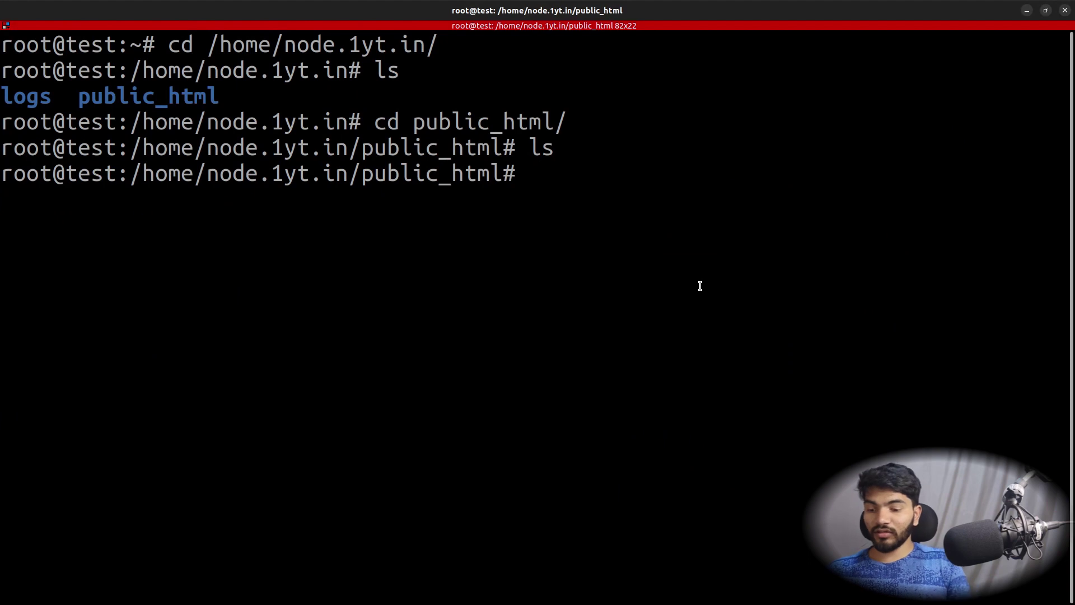
{"action": "key", "text": "ctrl+l"}
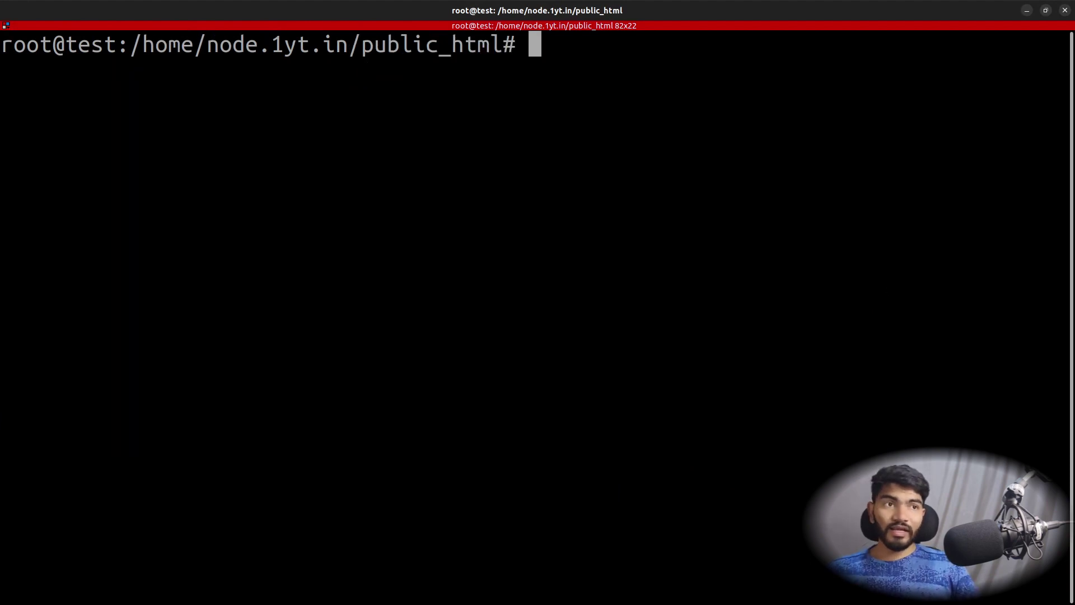
{"action": "key", "text": "alt+Tab"}
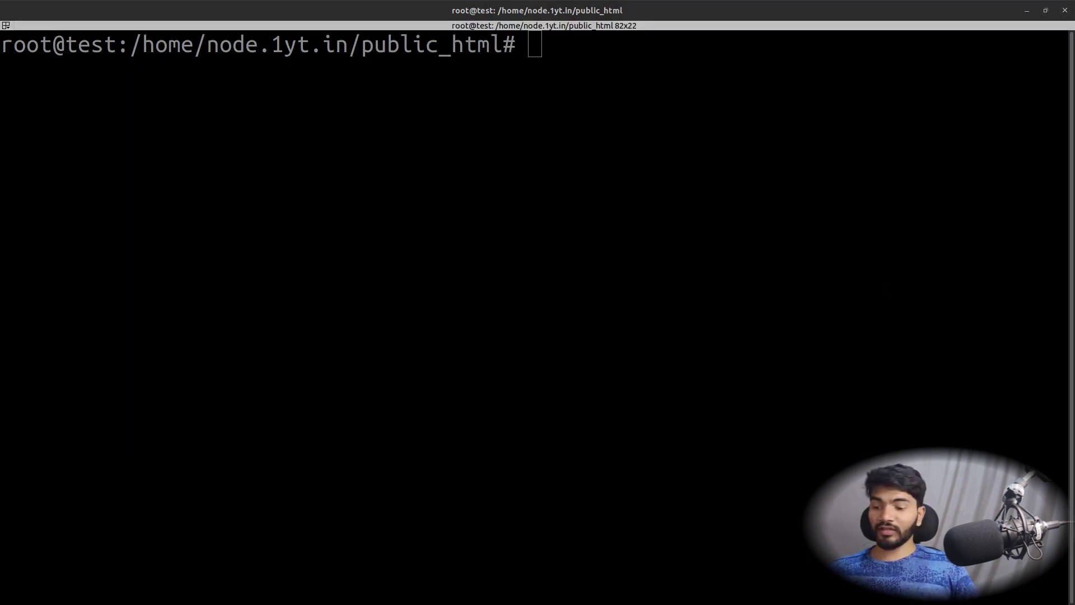
{"action": "left_click", "coordinate": [681, 175]}
{"action": "type", "text": "npm install express --save"}
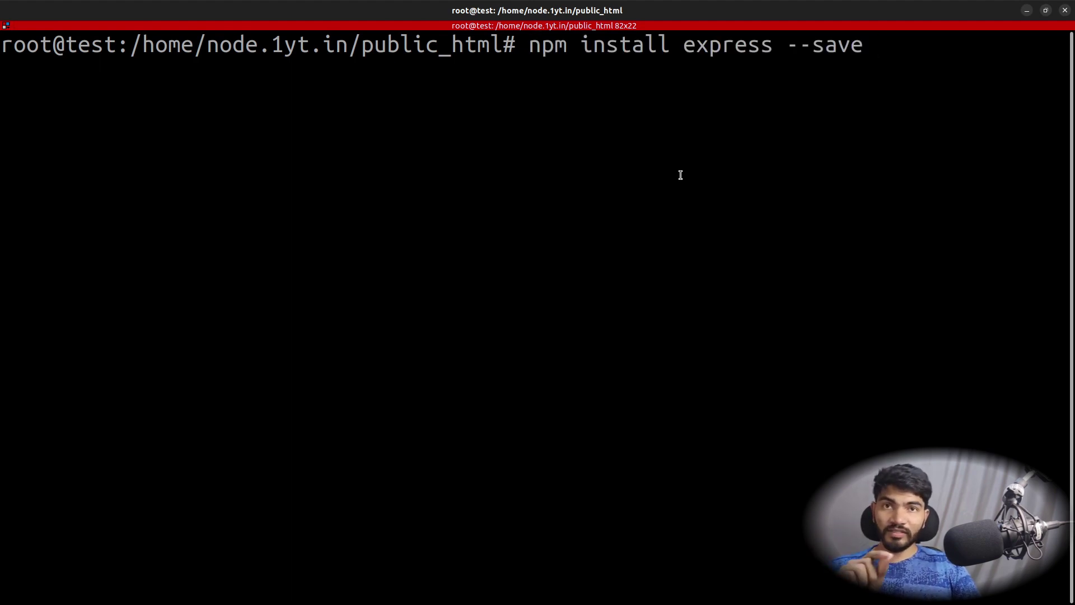
{"action": "key", "text": "Return"}
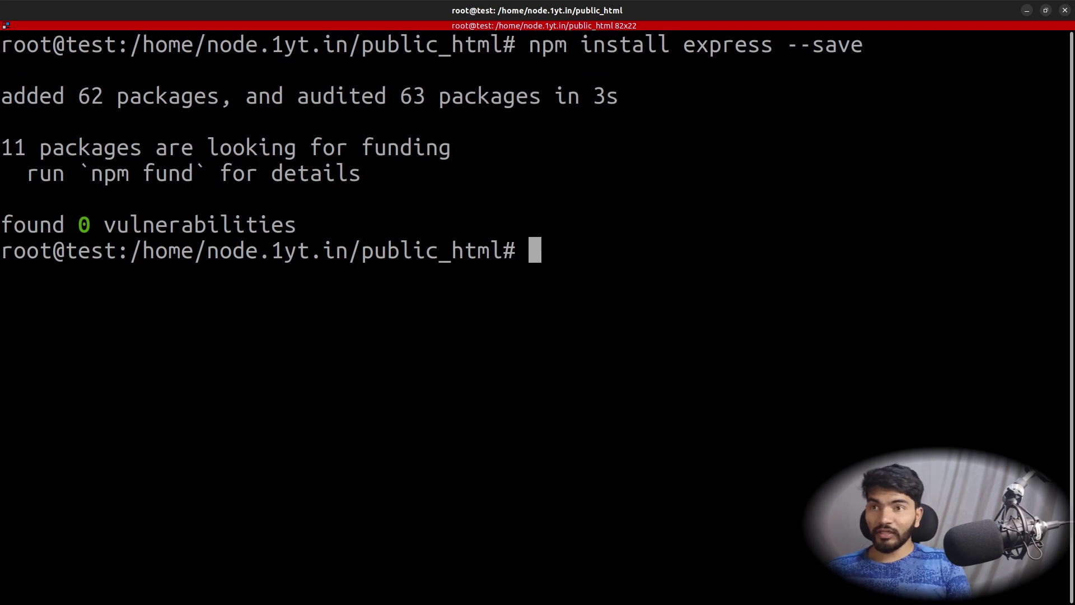
- List the folder to confirm node_modules, package.json and package-lock.json now appear
{"action": "type", "text": "ls"}
{"action": "key", "text": "Return"}
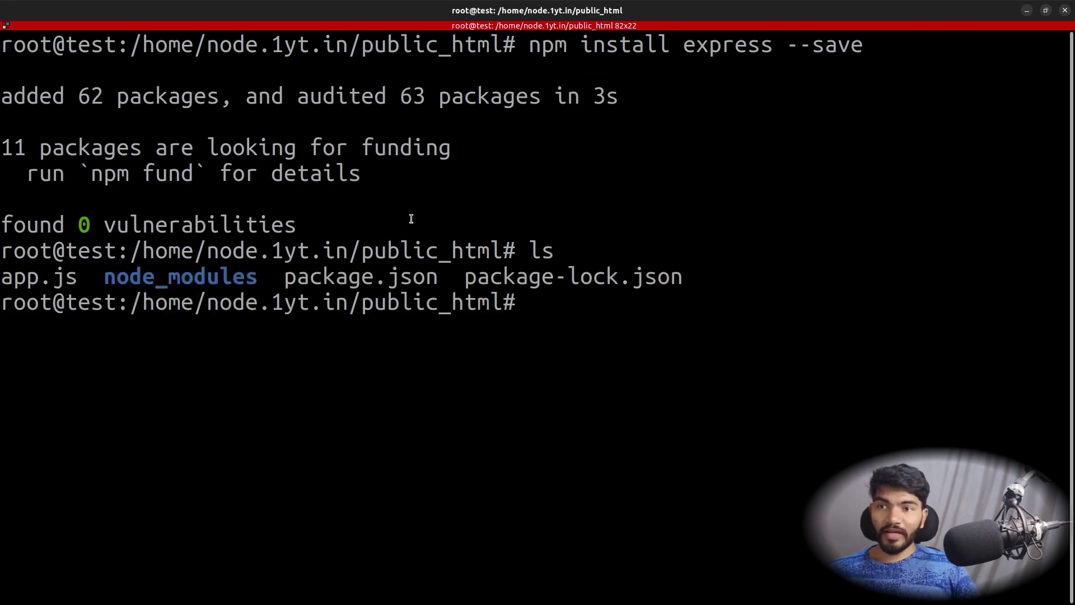
{"action": "double_click", "coordinate": [366, 283]}
{"action": "double_click", "coordinate": [632, 280]}
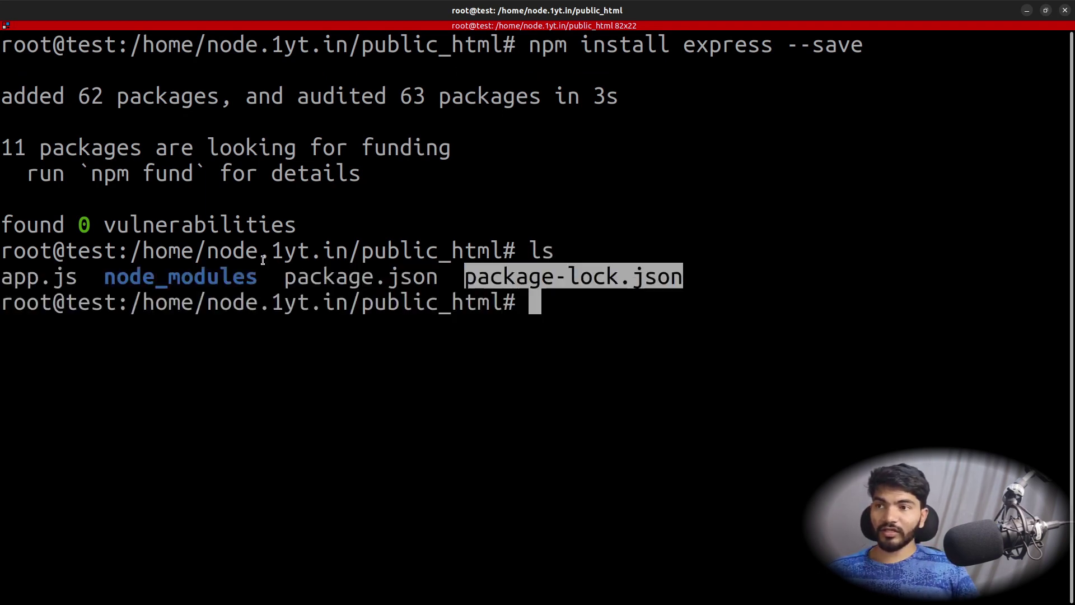
{"action": "double_click", "coordinate": [204, 275]}
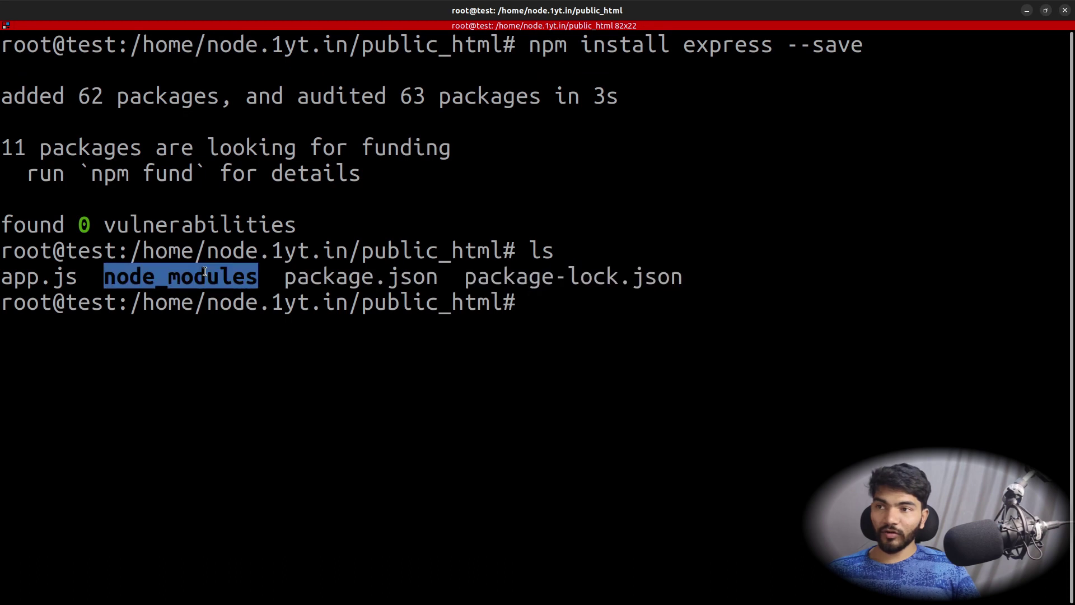
{"action": "left_click", "coordinate": [384, 391]}
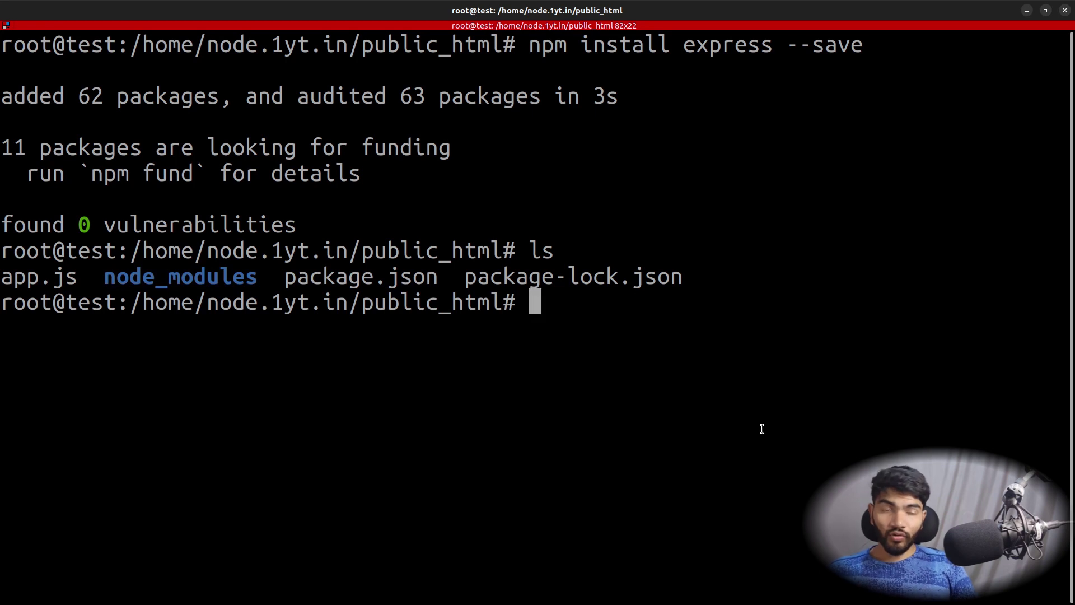
{"action": "key", "text": "alt+Tab"}
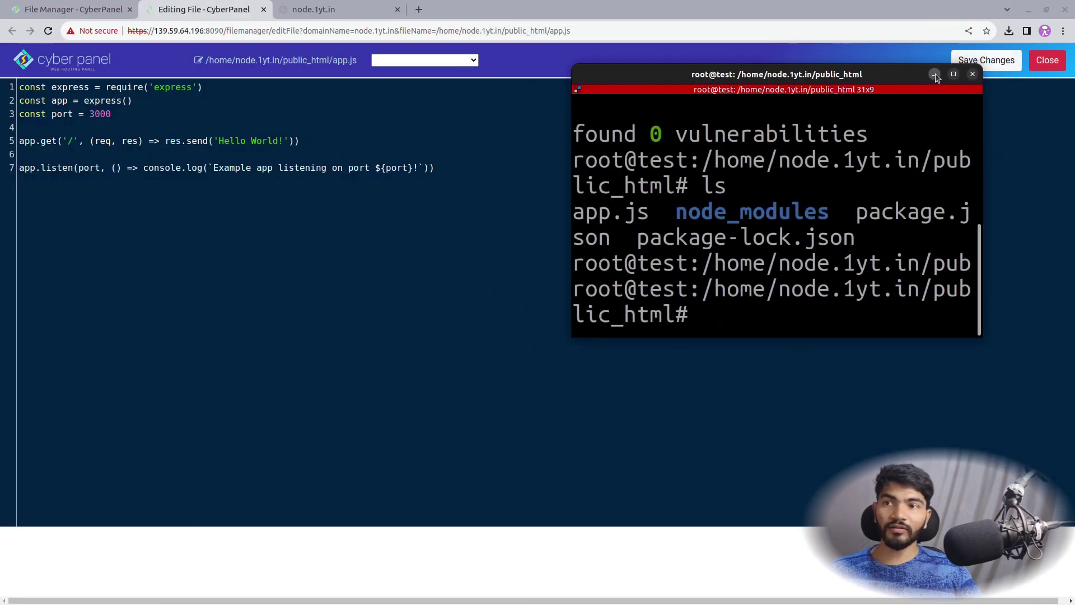
- Close the app.js editor and open the node.1yt.in website management page
{"action": "left_click", "coordinate": [463, 381]}
{"action": "left_click", "coordinate": [263, 10]}
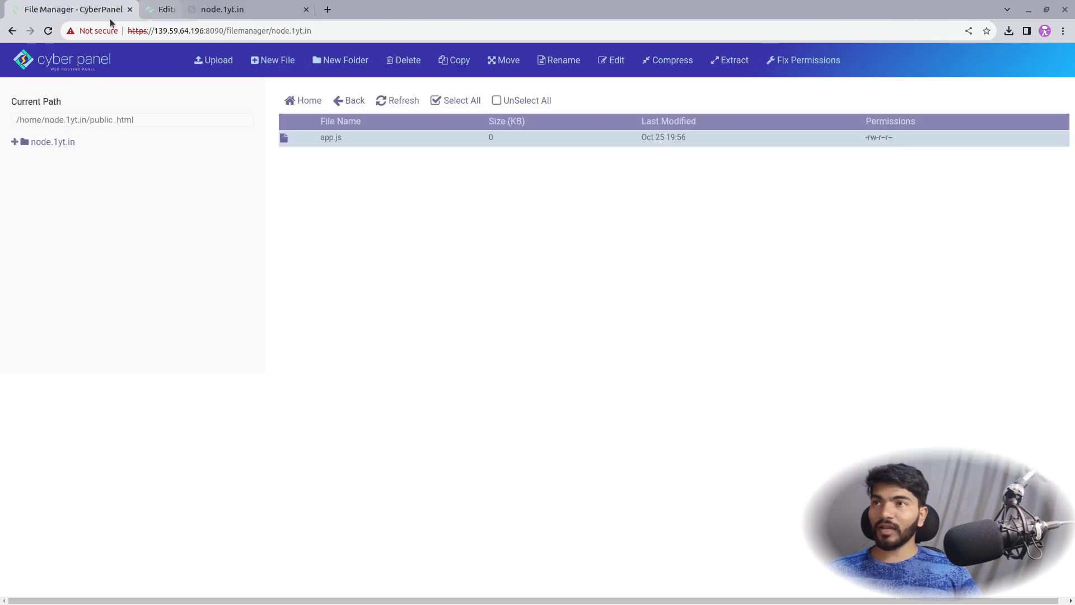
{"action": "left_click", "coordinate": [76, 61]}
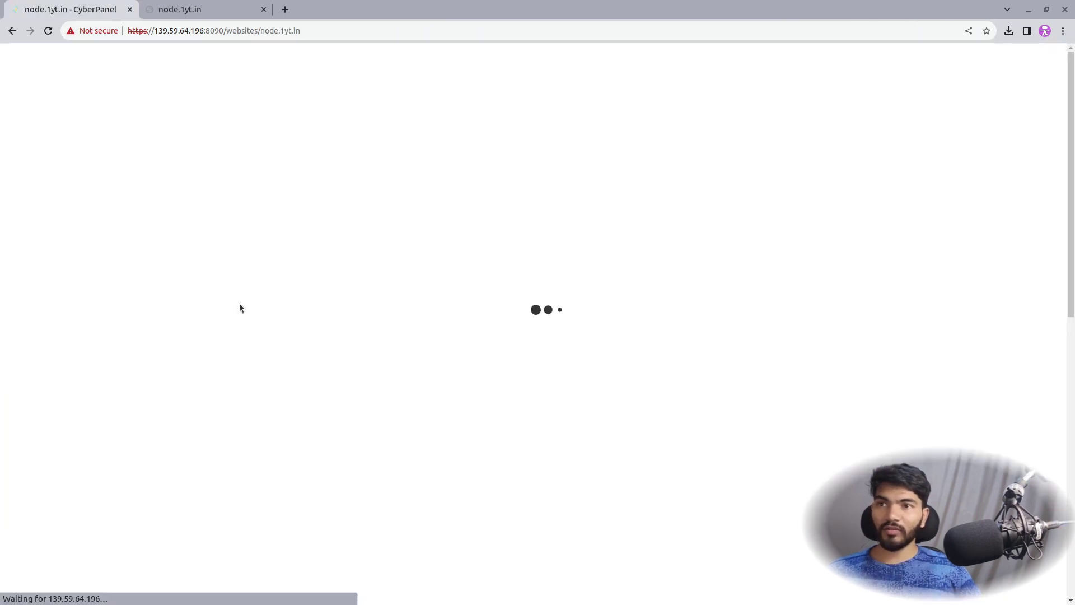
{"action": "scroll", "coordinate": [293, 394], "scroll_direction": "down", "scroll_amount": 3}
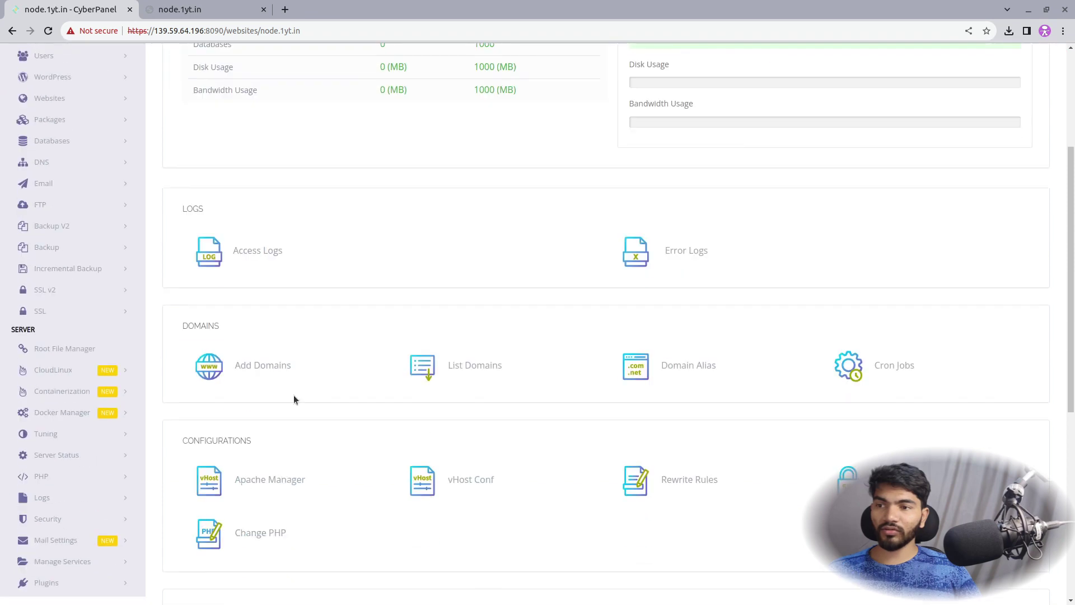
{"action": "scroll", "coordinate": [164, 318], "scroll_direction": "up", "scroll_amount": 5}
- Return from the dashboard to the node.1yt.in page and scroll to its Configurations section
{"action": "left_click", "coordinate": [53, 139]}
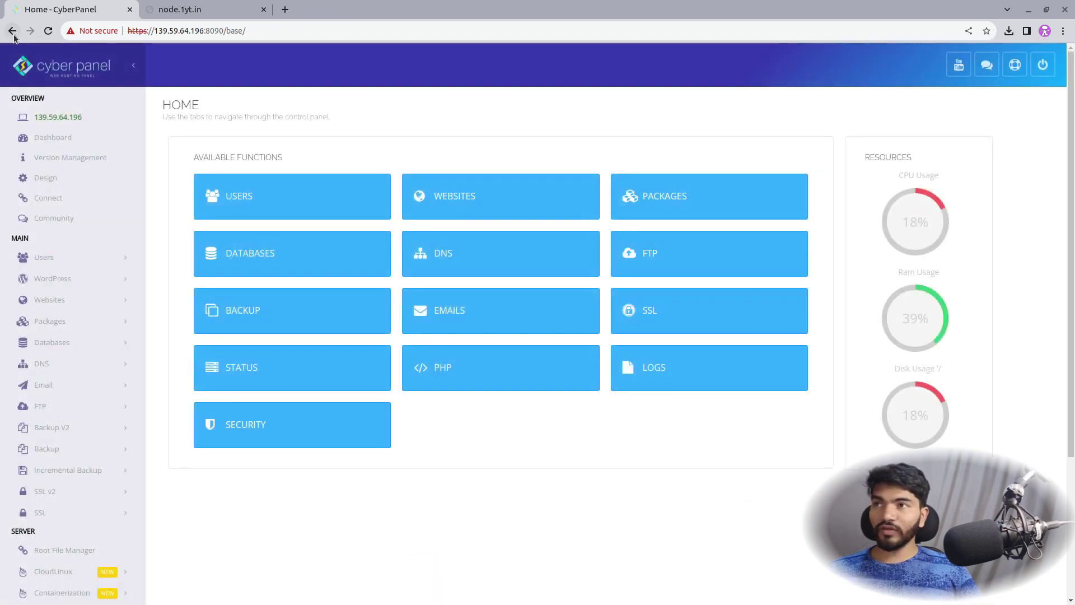
{"action": "left_click", "coordinate": [12, 30]}
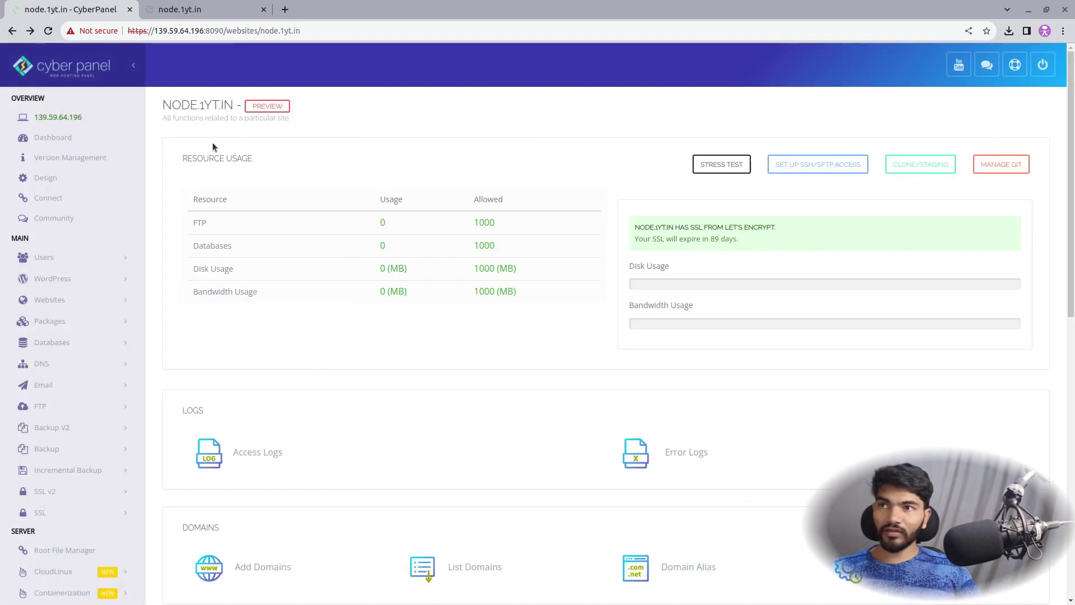
{"action": "left_click_drag", "start_coordinate": [155, 112], "coordinate": [234, 107]}
{"action": "left_click", "coordinate": [174, 120]}
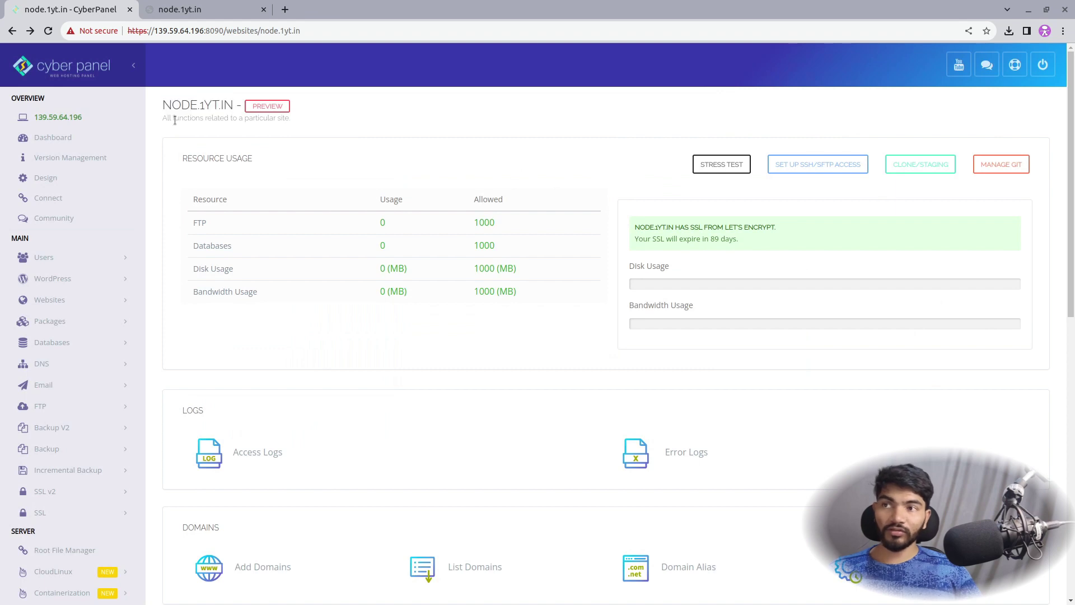
{"action": "scroll", "coordinate": [499, 152], "scroll_direction": "down", "scroll_amount": 5}
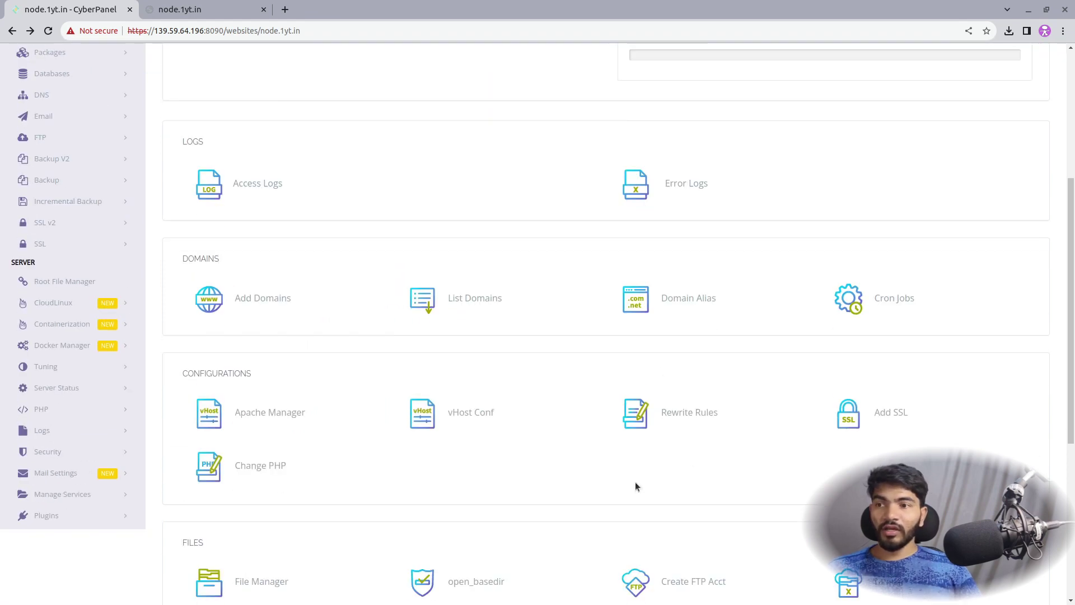
- Paste the node appserver context block after the vhssl section in vHost Conf
{"action": "left_click", "coordinate": [475, 412]}
{"action": "scroll", "coordinate": [477, 412], "scroll_direction": "down", "scroll_amount": 6}
{"action": "left_click", "coordinate": [414, 405]}
{"action": "scroll", "coordinate": [419, 410], "scroll_direction": "down", "scroll_amount": 4}
{"action": "scroll", "coordinate": [420, 412], "scroll_direction": "down", "scroll_amount": 10}
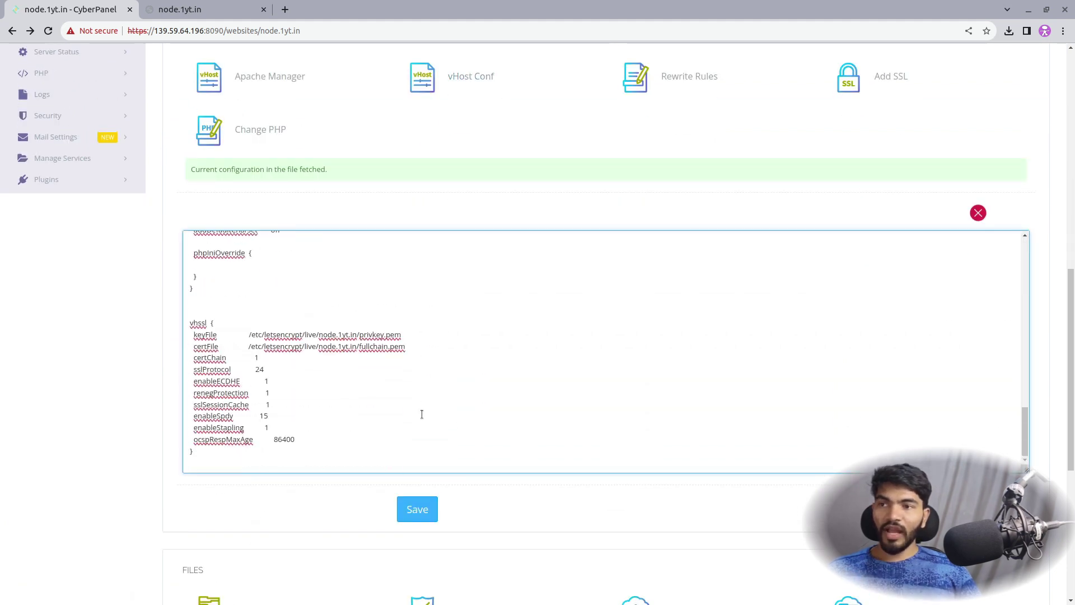
{"action": "scroll", "coordinate": [421, 415], "scroll_direction": "up", "scroll_amount": 6}
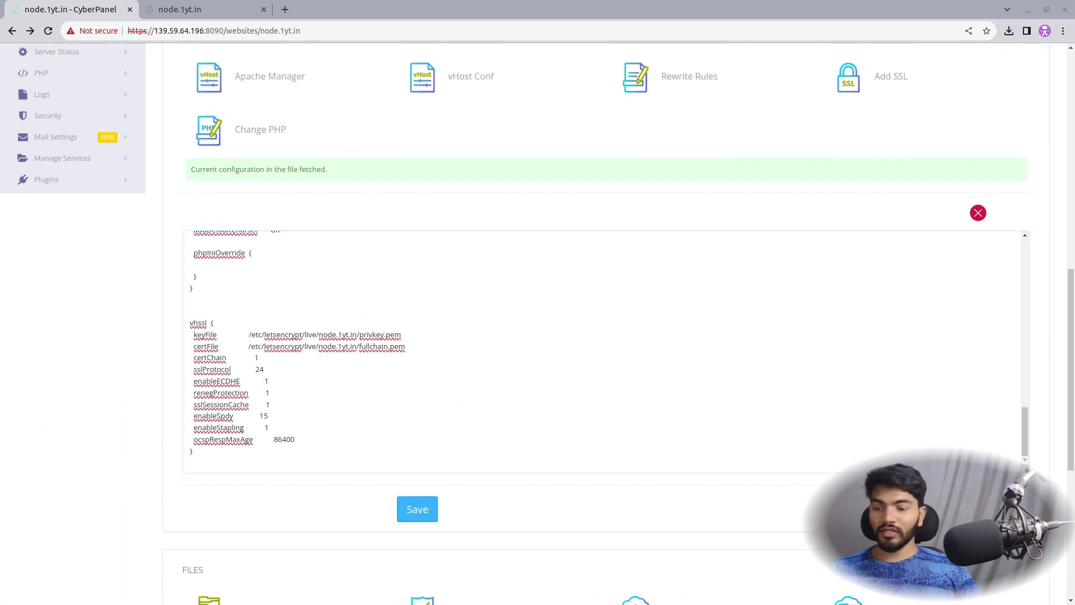
{"action": "left_click", "coordinate": [228, 458]}
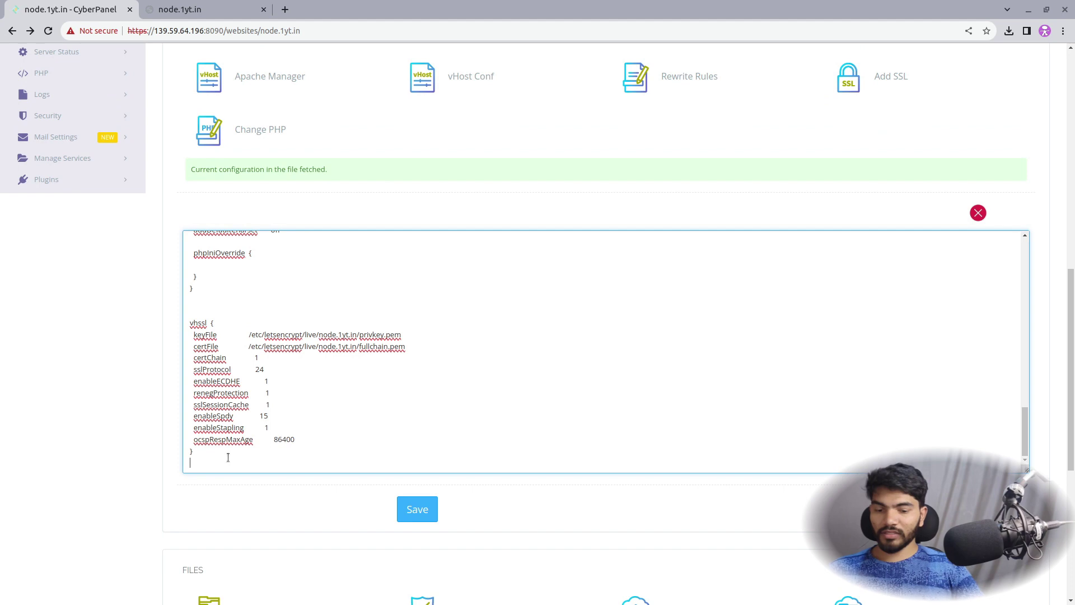
{"action": "type", "text": "context / {   type appserver   location /home/expressjs.cyberpanel.net/public_html   binPath /usr/bin/node   appType node   maxConns 100    rewrite {    }   addDefaultCharset off }"}
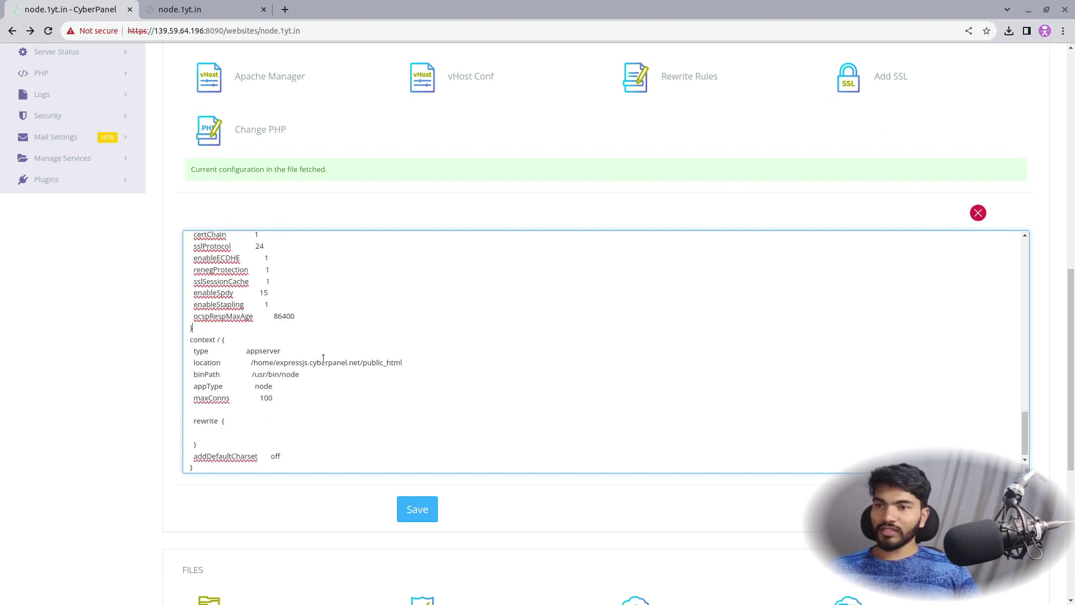
- Review the pasted block's appserver type, appType, maxConns and binPath /usr/bin/node values
{"action": "double_click", "coordinate": [249, 349]}
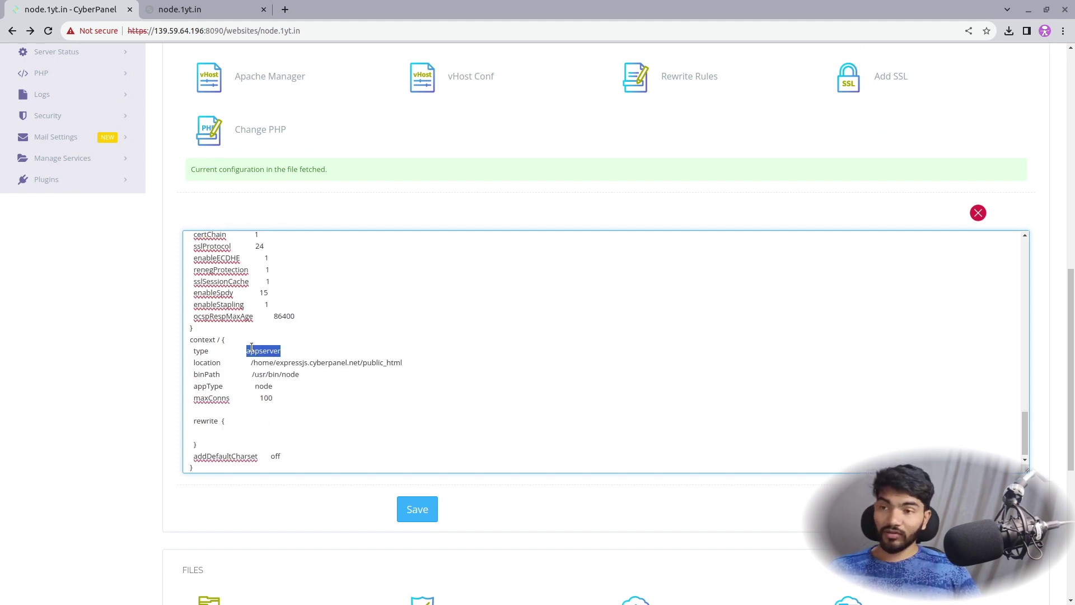
{"action": "double_click", "coordinate": [207, 387]}
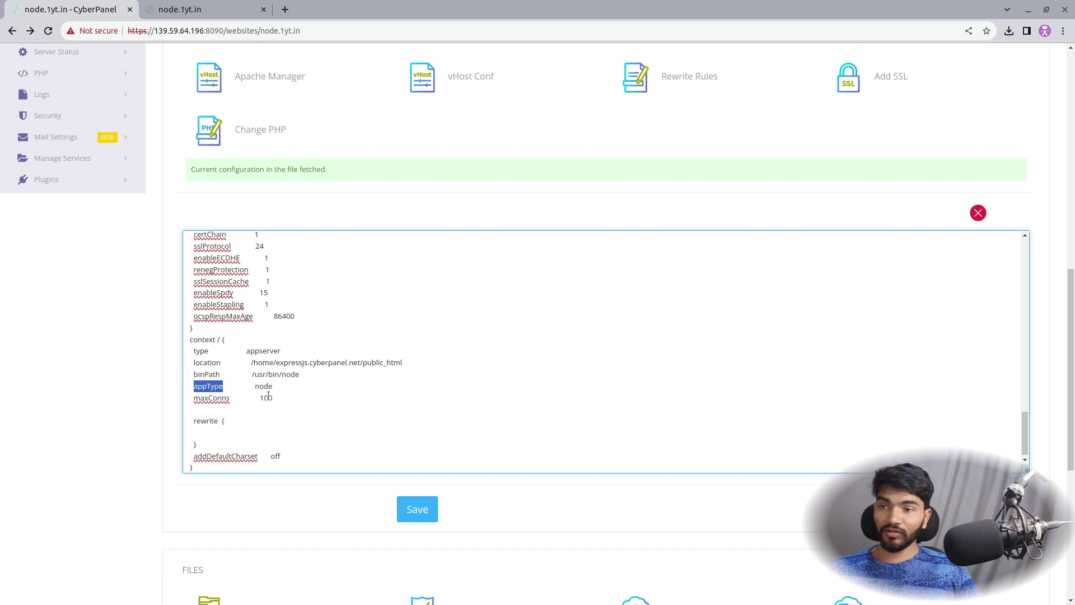
{"action": "double_click", "coordinate": [212, 397]}
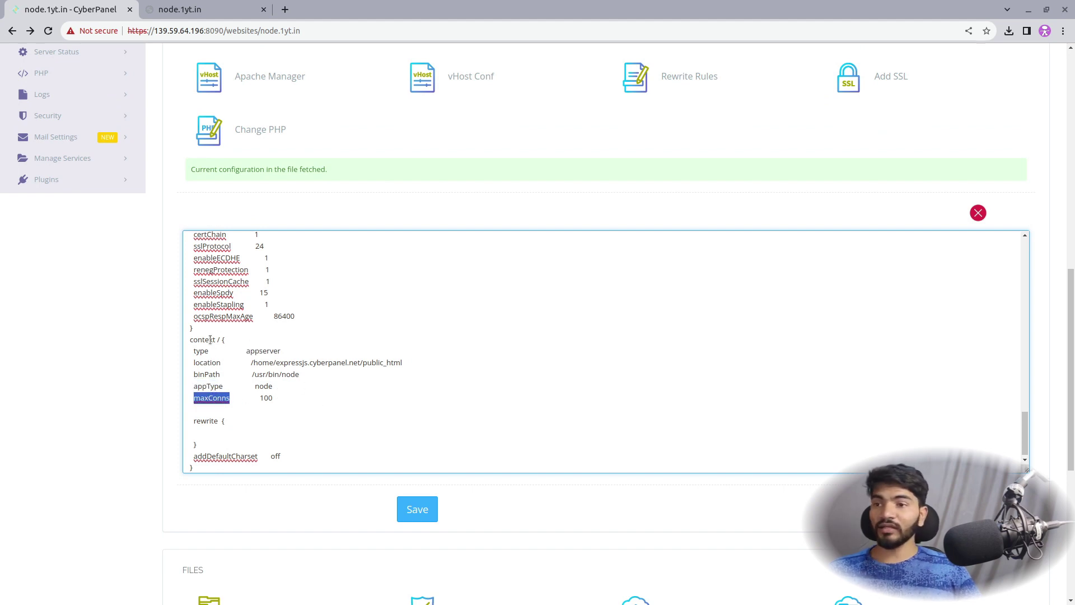
{"action": "double_click", "coordinate": [202, 374]}
{"action": "left_click_drag", "start_coordinate": [306, 374], "coordinate": [251, 374]}
{"action": "key", "text": "ctrl+c"}
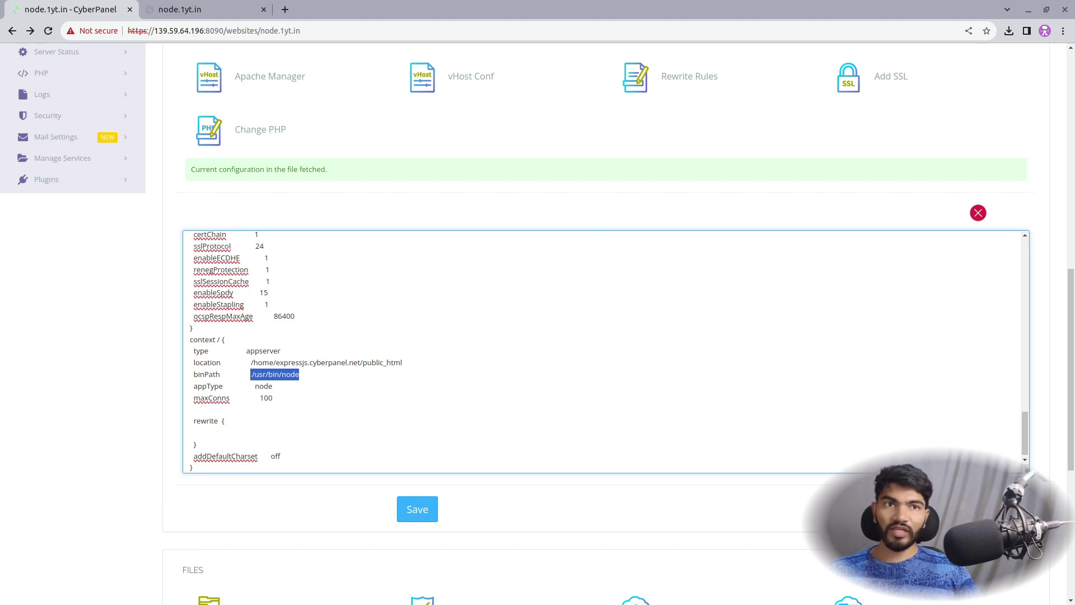
{"action": "key", "text": "alt+Tab"}
{"action": "double_click", "coordinate": [720, 93]}
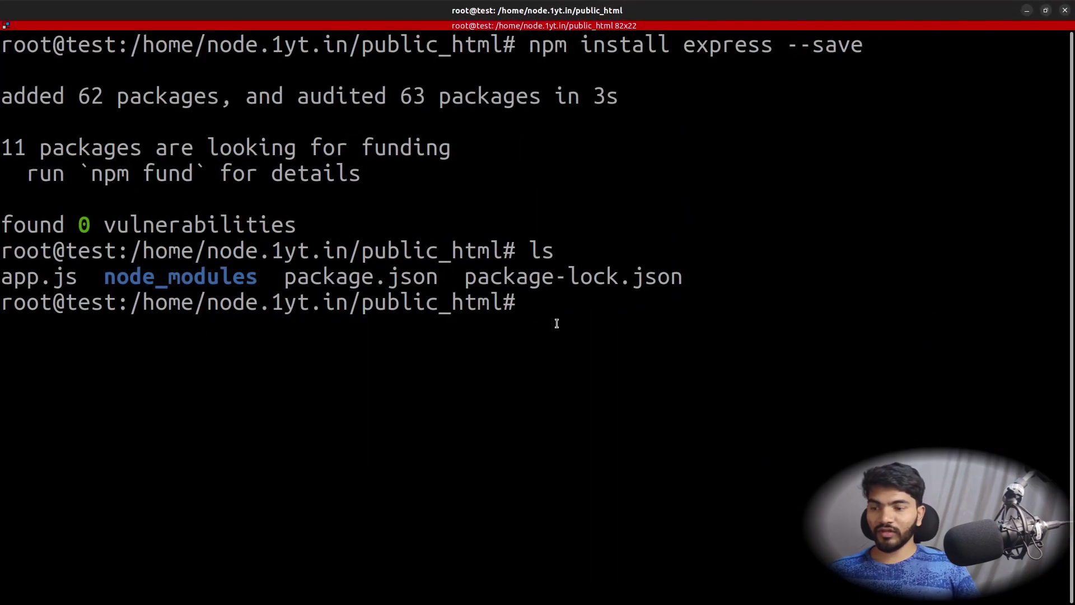
- Confirm the node binary exists by listing /usr/bin/node in the terminal
{"action": "type", "text": "clear"}
{"action": "key", "text": "Return"}
{"action": "type", "text": "ls"}
{"action": "key", "text": "ctrl+shift+v"}
{"action": "key", "text": "Return"}
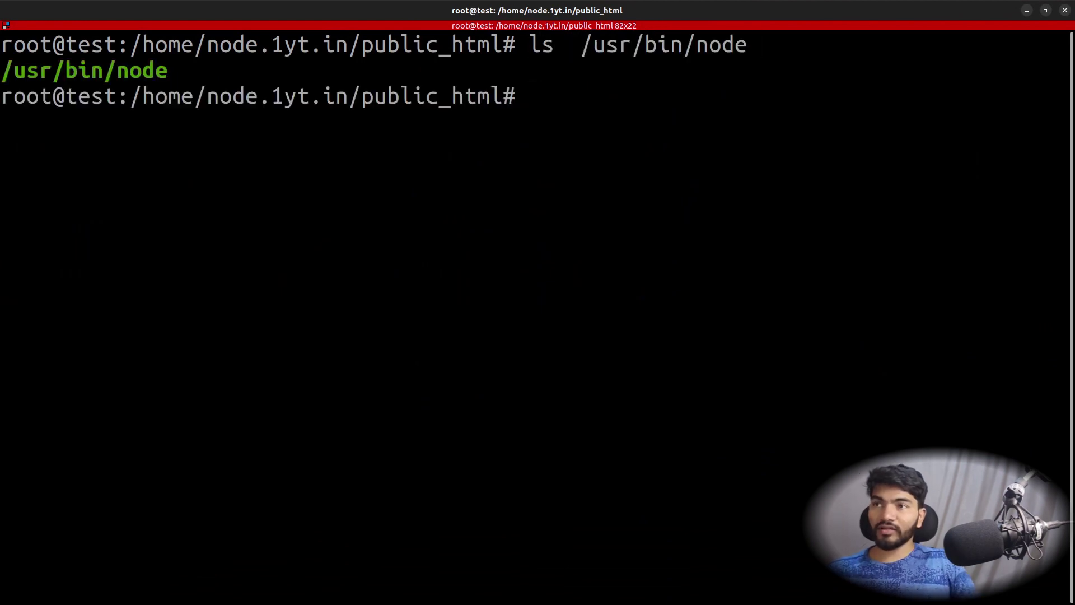
{"action": "double_click", "coordinate": [71, 70]}
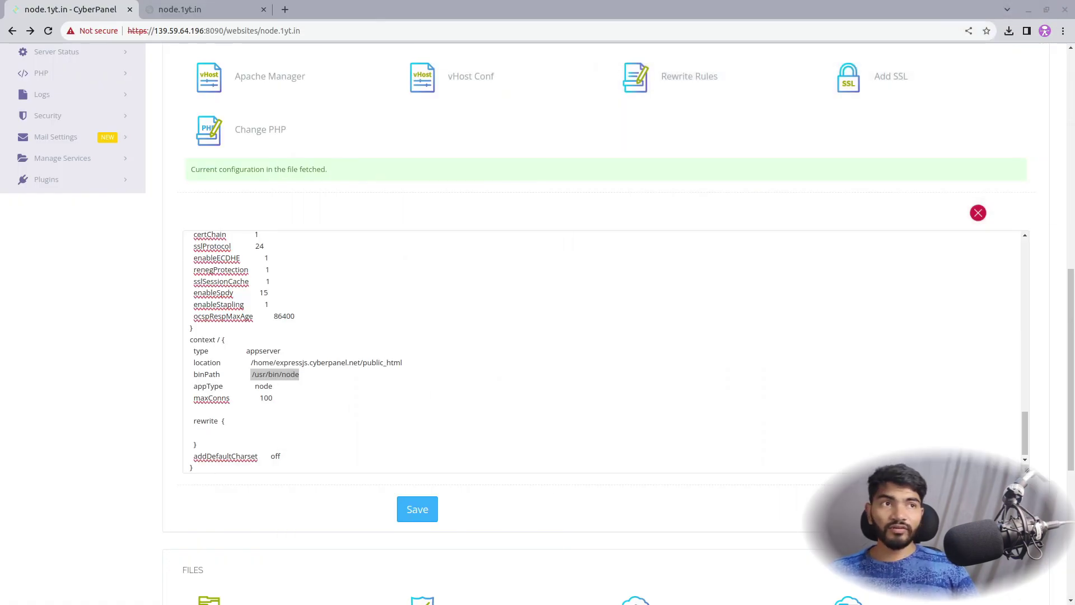
{"action": "left_click_drag", "start_coordinate": [403, 362], "coordinate": [247, 358]}
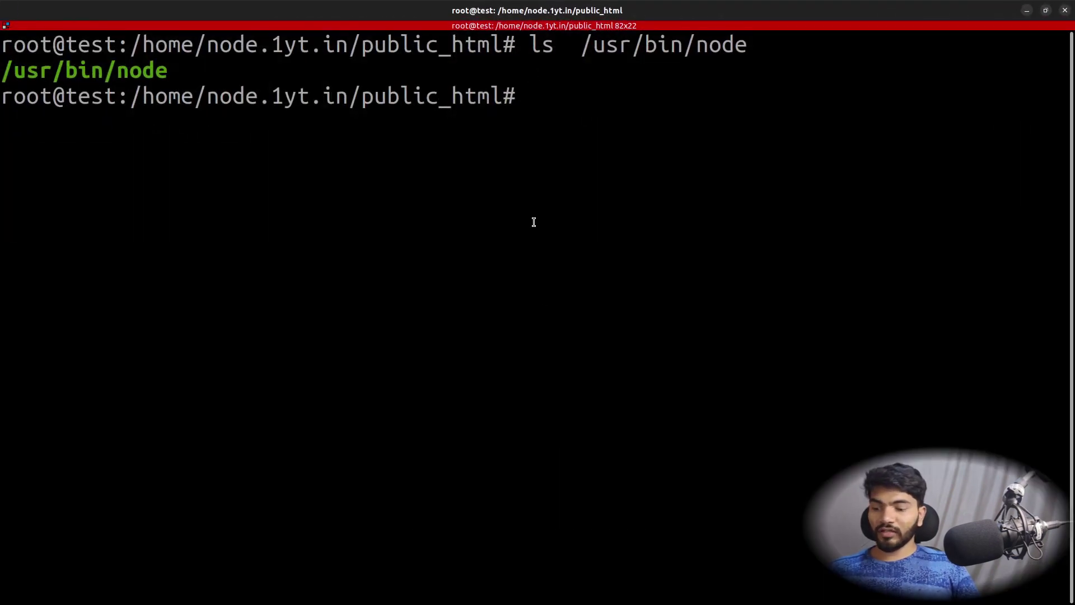
- Print the working directory with pwd and copy the /home/node.1yt.in/public_html path
{"action": "type", "text": "clear"}
{"action": "key", "text": "Return"}
{"action": "type", "text": "pwd"}
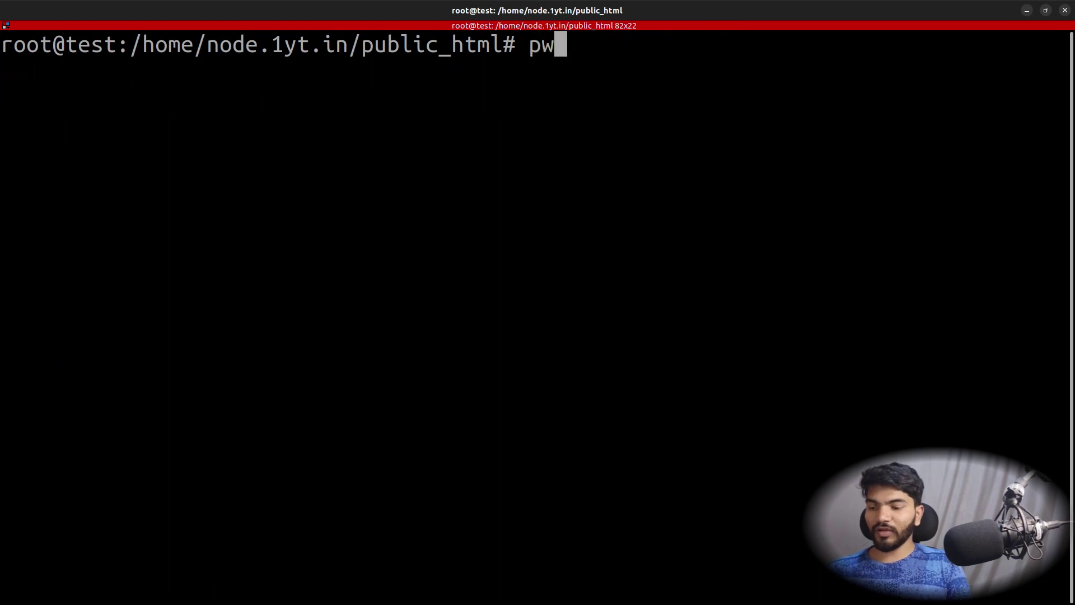
{"action": "key", "text": "Return"}
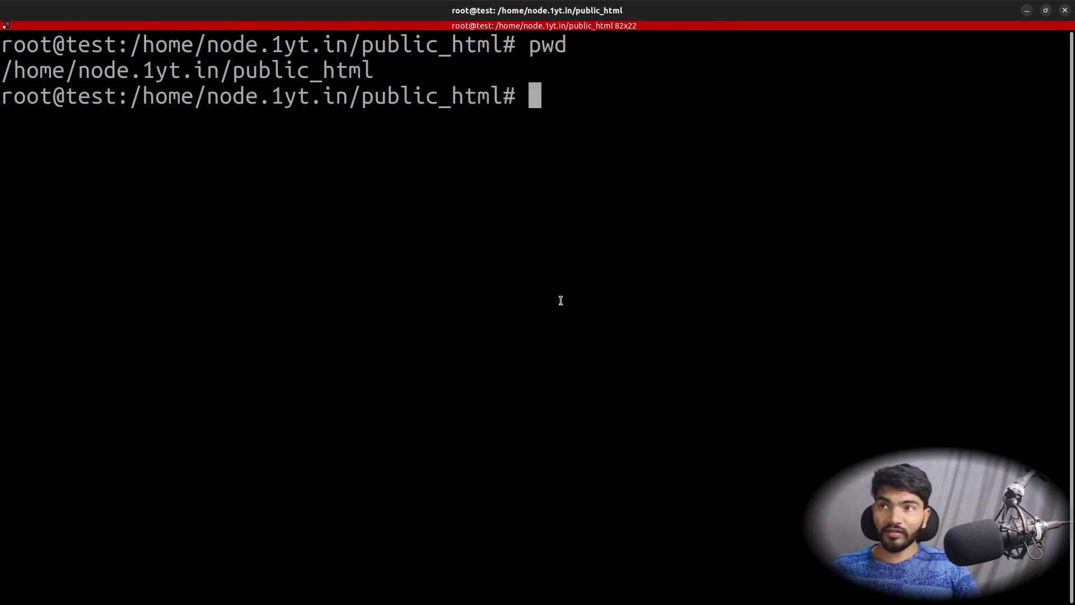
{"action": "double_click", "coordinate": [201, 77]}
{"action": "right_click", "coordinate": [202, 79]}
{"action": "left_click", "coordinate": [219, 87]}
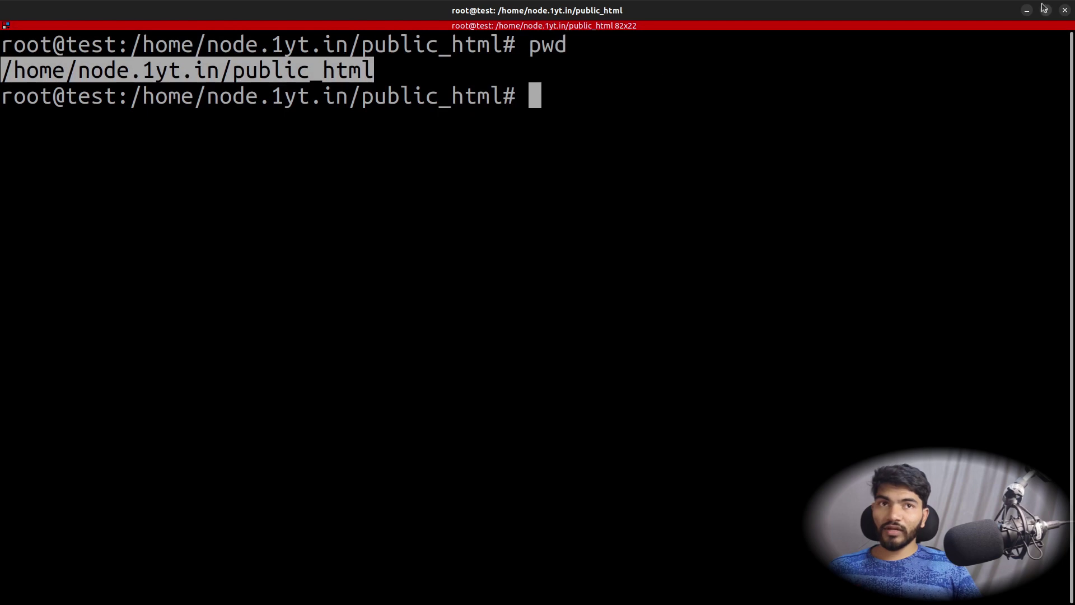
- Paste the copied path over the context's old location value
{"action": "left_click", "coordinate": [1024, 12]}
{"action": "left_click_drag", "start_coordinate": [420, 362], "coordinate": [249, 364]}
{"action": "key", "text": "ctrl+v"}
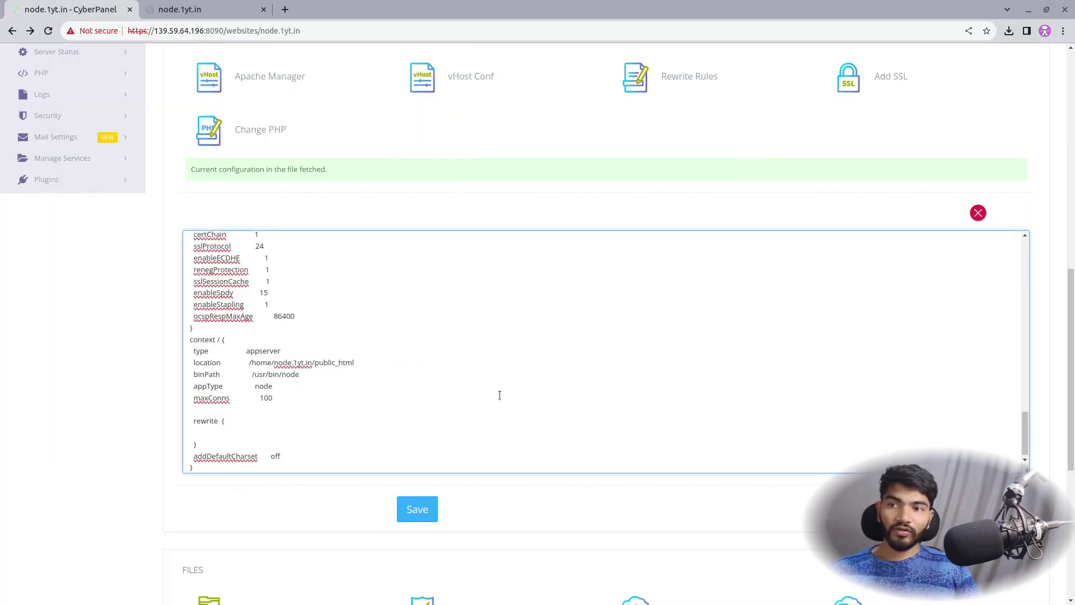
- Re-paste the site path as the location, then undo it back to the original value
{"action": "key", "text": "ctrl+z"}
{"action": "left_click", "coordinate": [457, 372]}
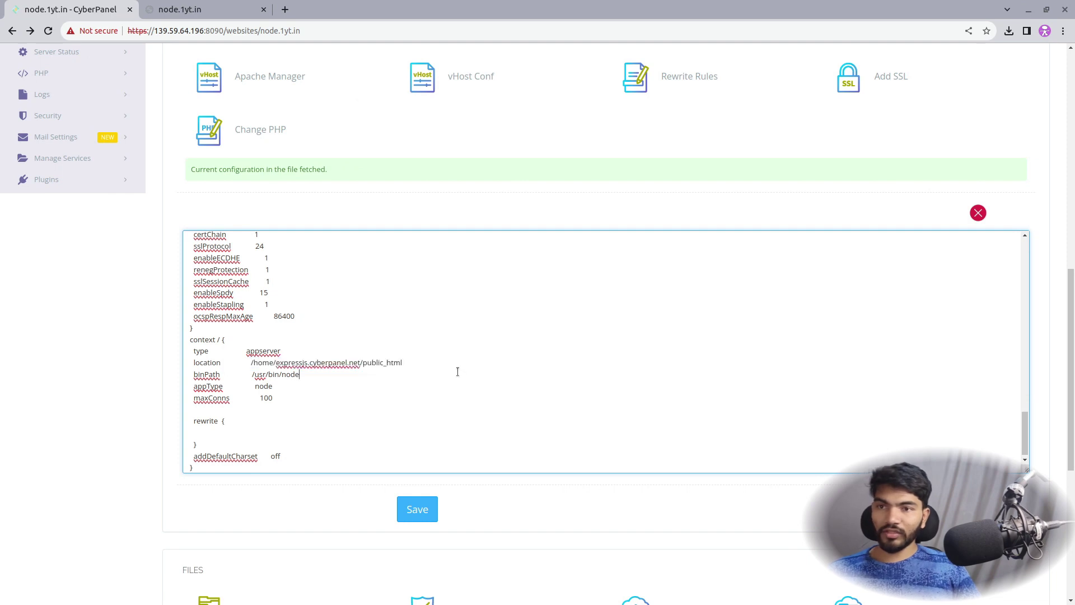
{"action": "left_click_drag", "start_coordinate": [421, 363], "coordinate": [247, 363]}
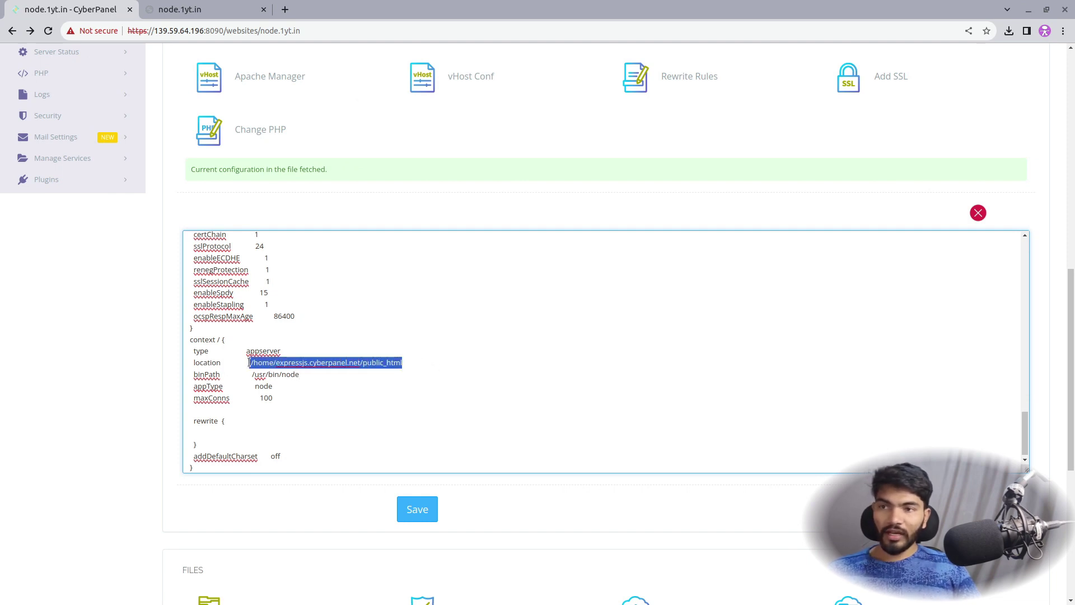
{"action": "key", "text": "ctrl+v"}
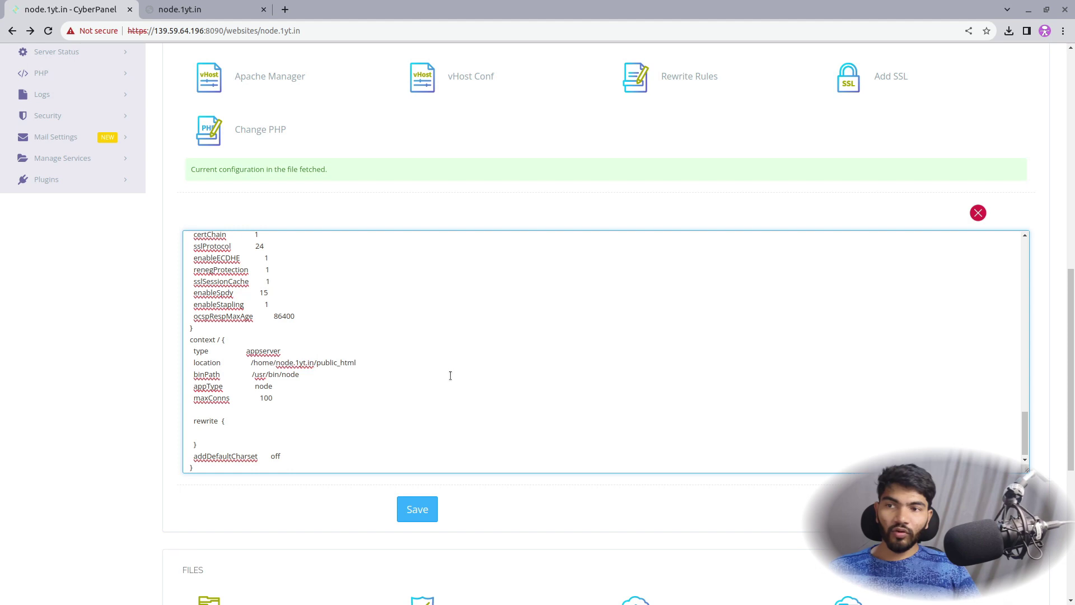
{"action": "left_click_drag", "start_coordinate": [276, 363], "coordinate": [314, 362]}
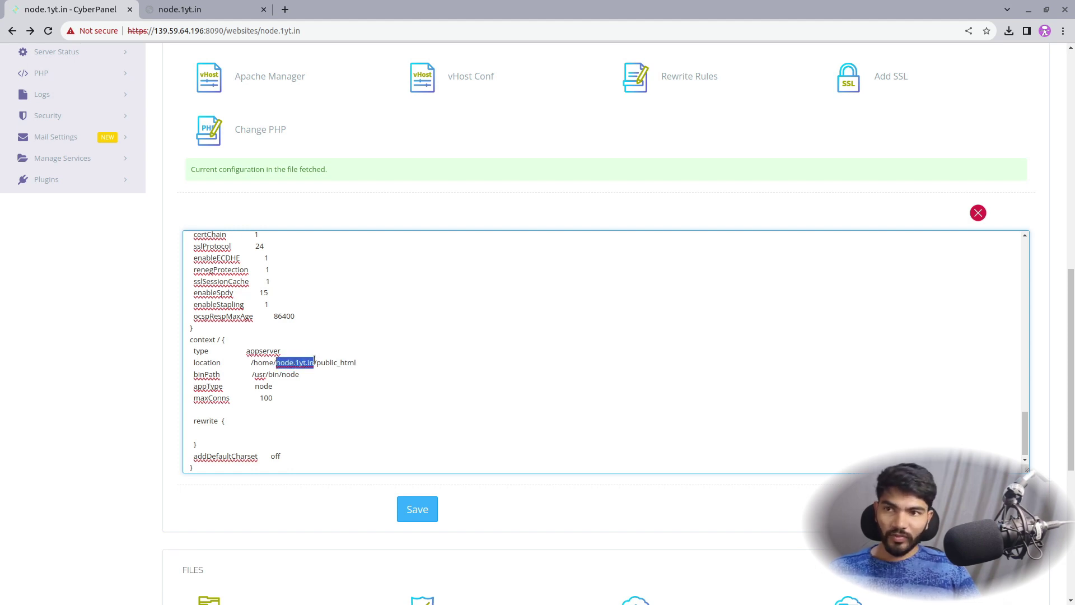
{"action": "double_click", "coordinate": [349, 363]}
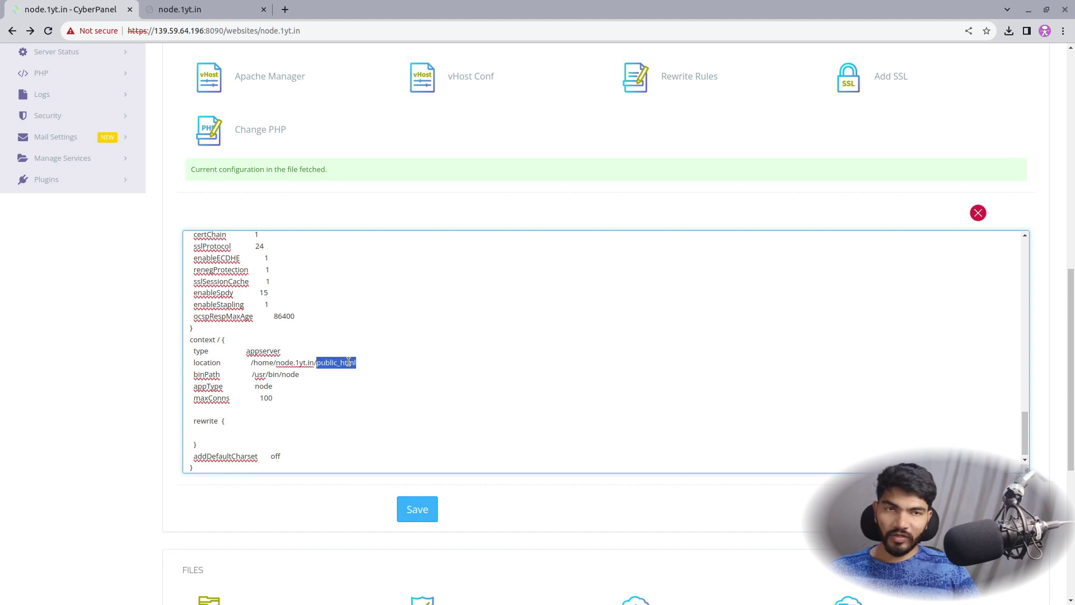
{"action": "left_click", "coordinate": [441, 362]}
{"action": "key", "text": "ctrl+z"}
{"action": "left_click", "coordinate": [441, 362]}
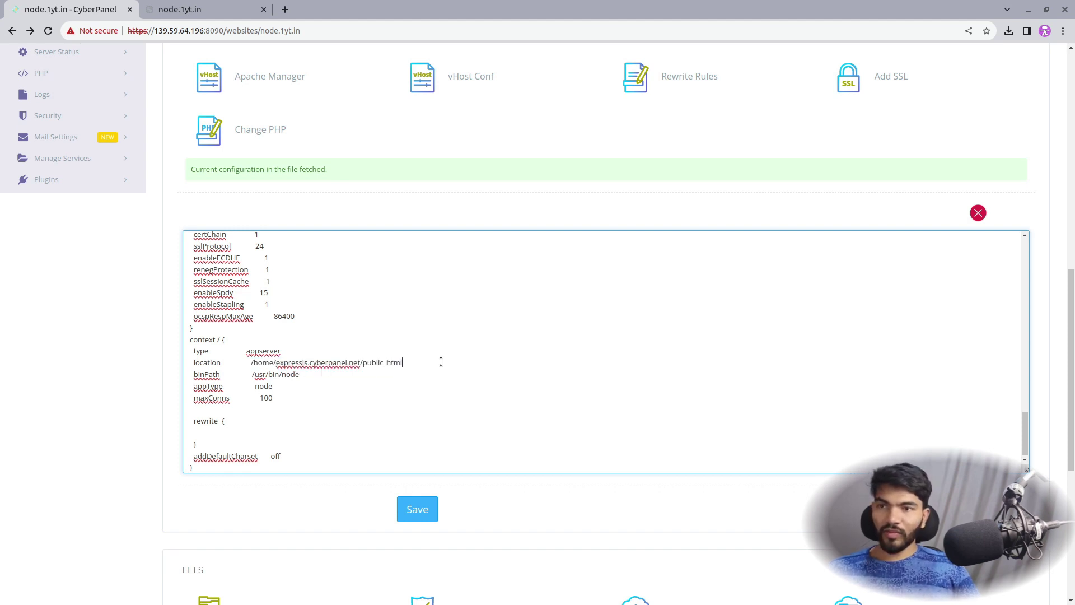
- Replace expressjs.cyberpanel.net with node.1yt.in in the location and save the vHost configuration
{"action": "double_click", "coordinate": [260, 363]}
{"action": "left_click_drag", "start_coordinate": [276, 362], "coordinate": [310, 363]}
{"action": "double_click", "coordinate": [330, 362]}
{"action": "left_click", "coordinate": [349, 362]}
{"action": "left_click_drag", "start_coordinate": [360, 363], "coordinate": [278, 362]}
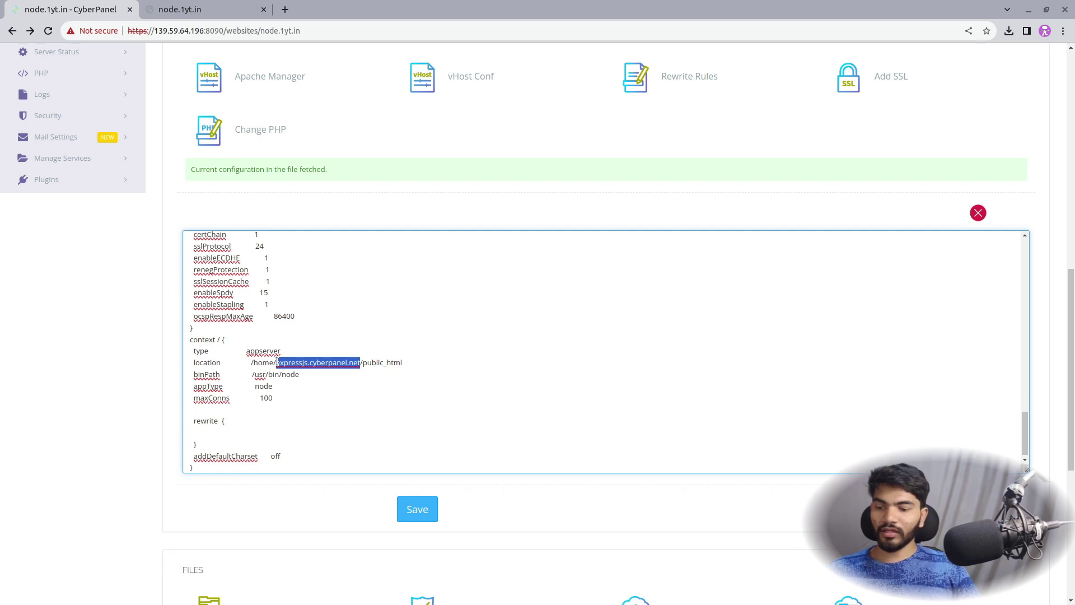
{"action": "type", "text": "node."}
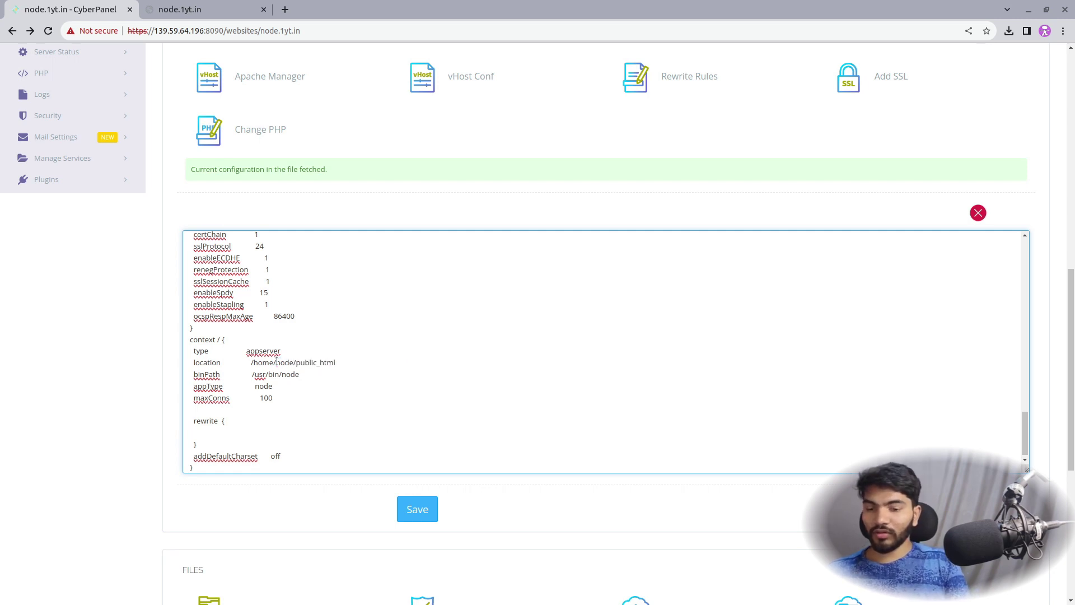
{"action": "type", "text": "1yt.i"}
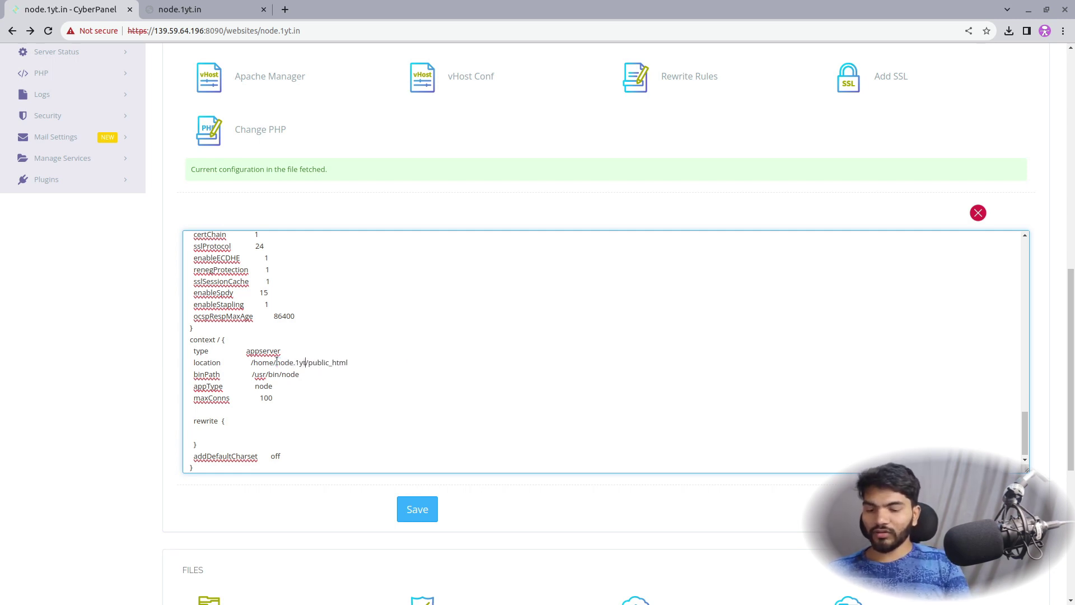
{"action": "type", "text": "n"}
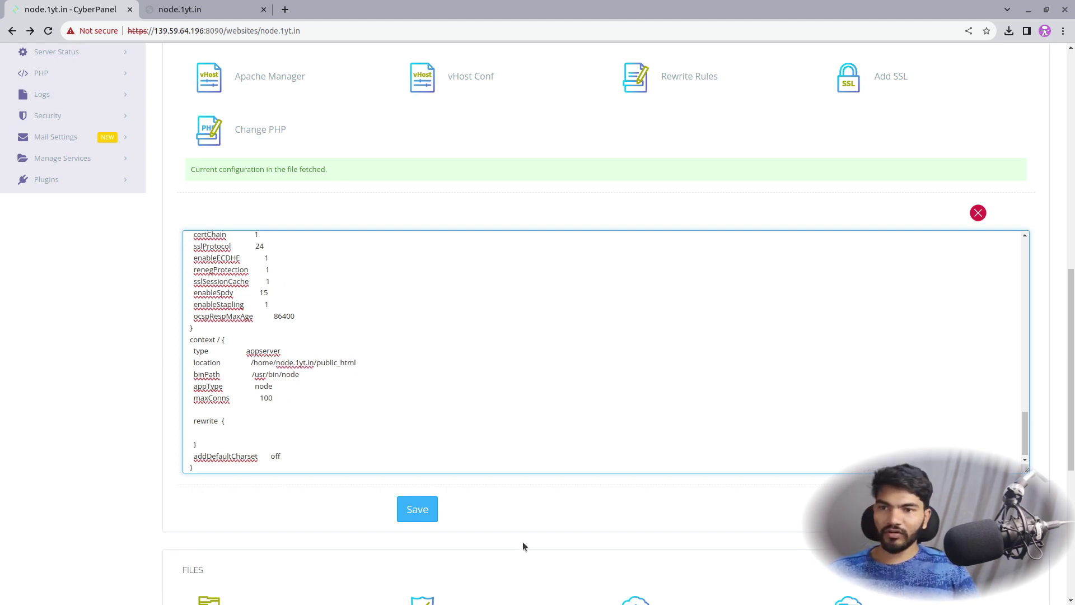
{"action": "left_click", "coordinate": [423, 510]}
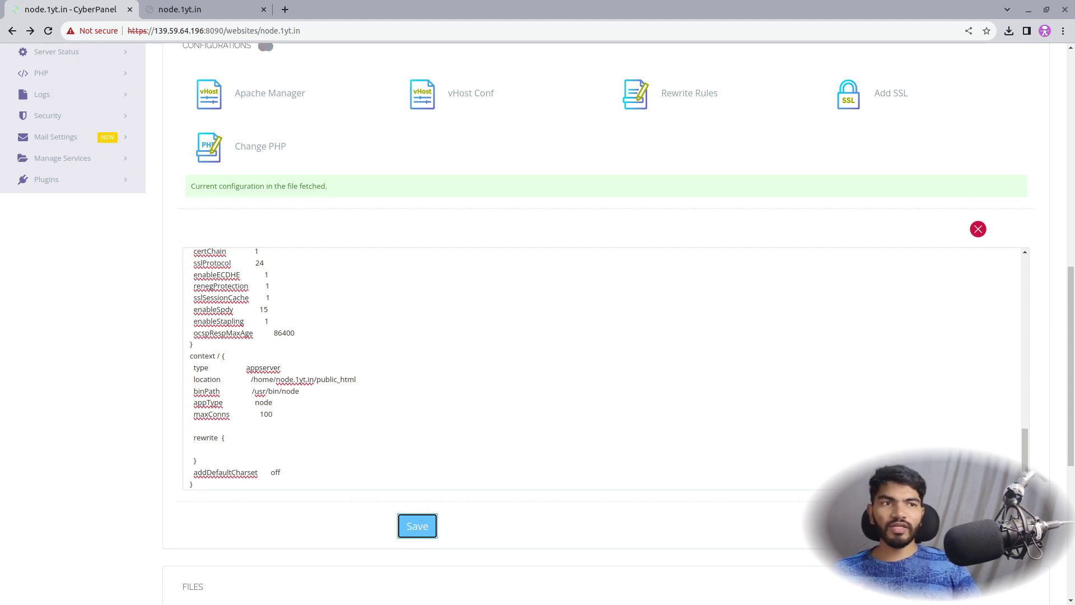
{"action": "left_click", "coordinate": [191, 10]}
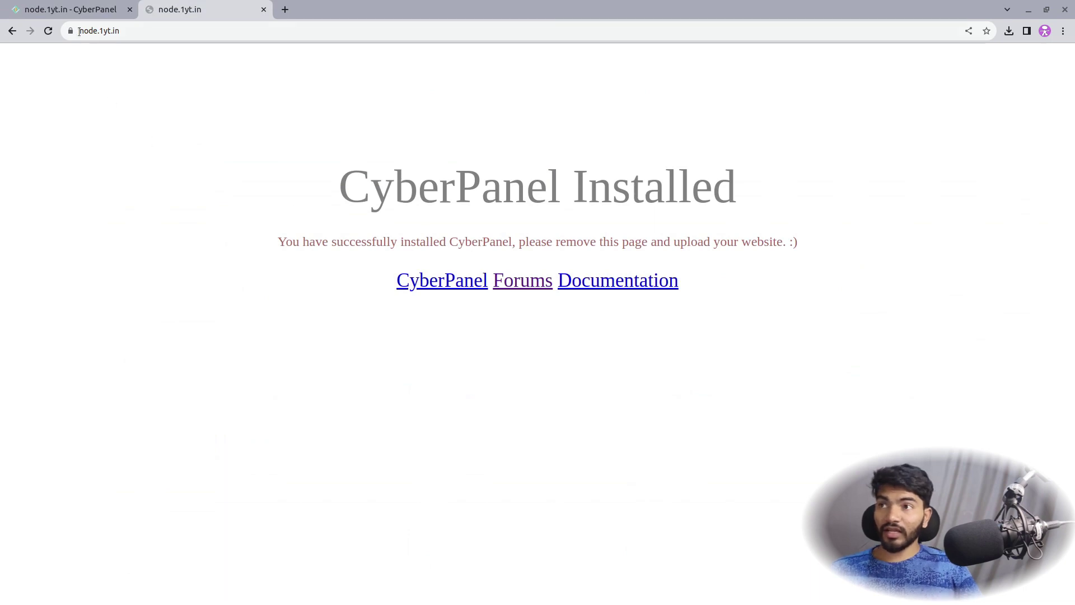
- Reload node.1yt.in and highlight its Hello World! response
{"action": "left_click", "coordinate": [50, 31]}
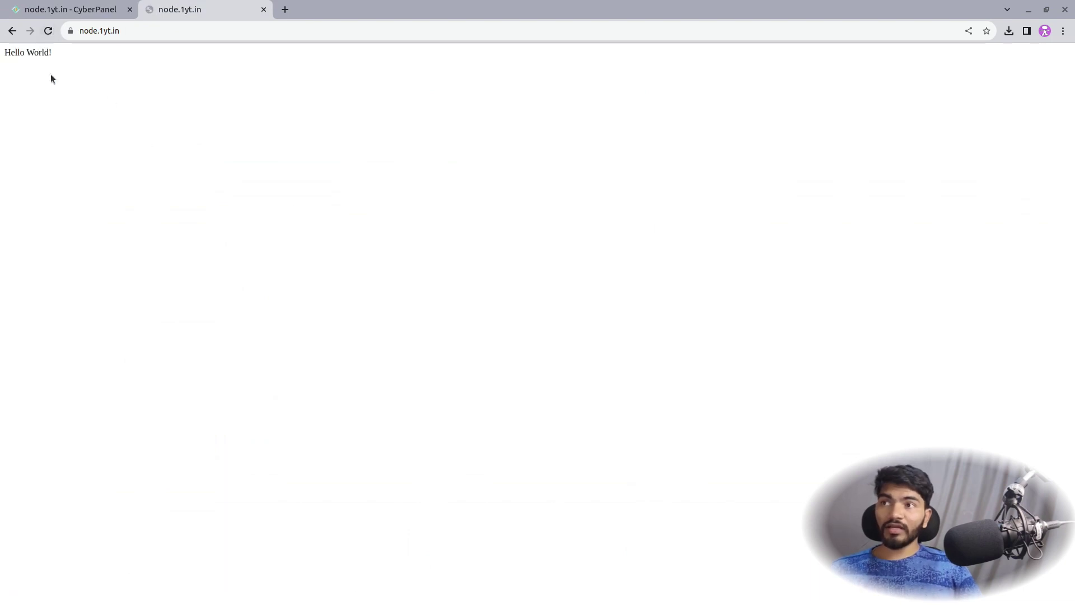
{"action": "left_click_drag", "start_coordinate": [28, 48], "coordinate": [2, 52]}
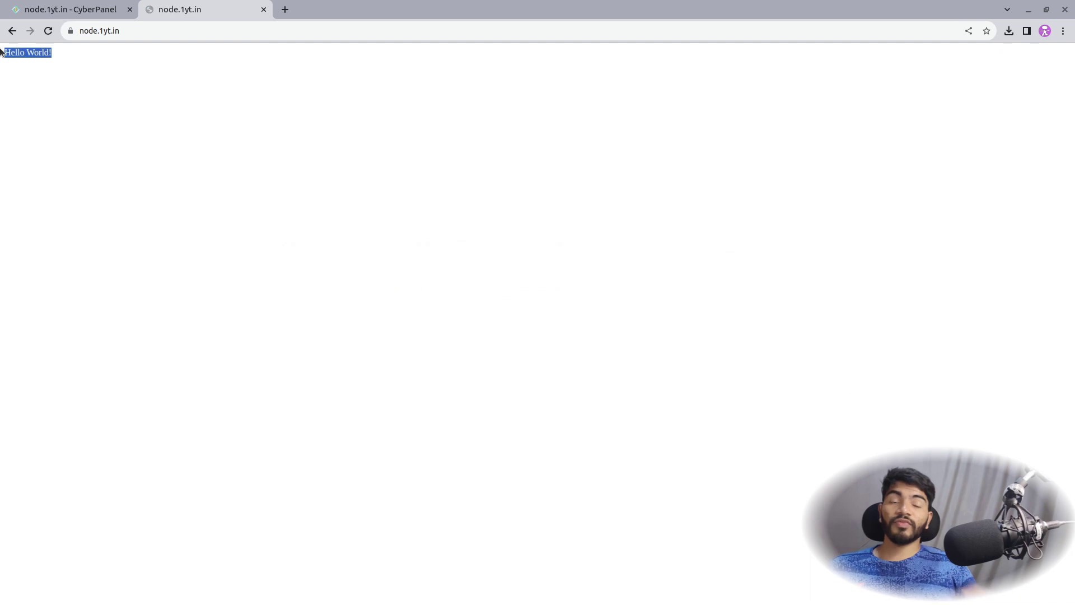